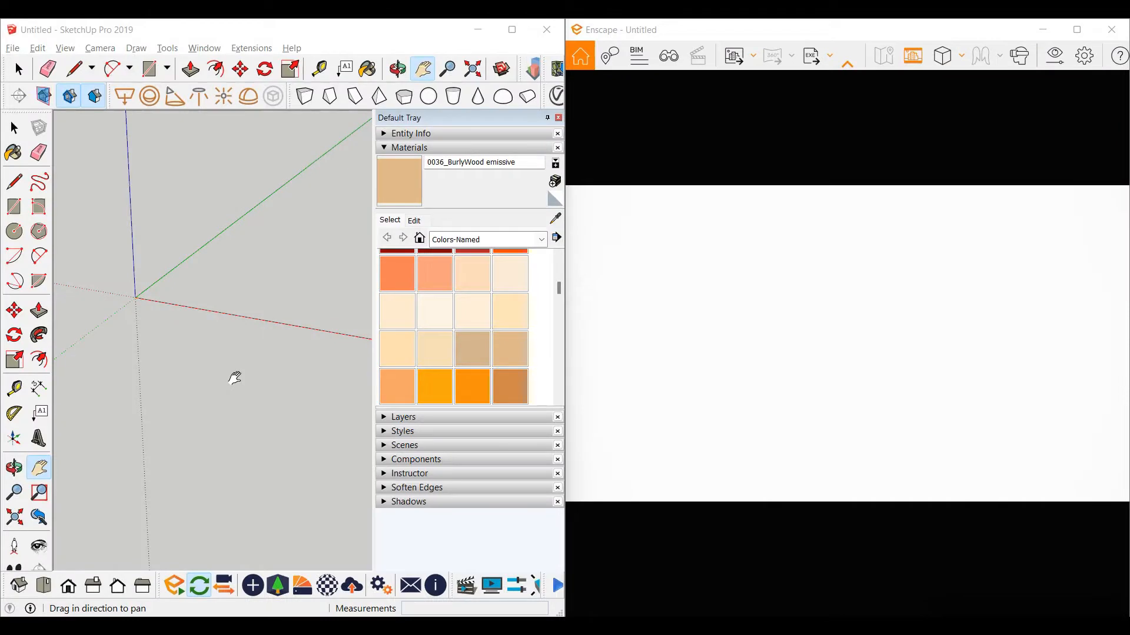
Draw a long, narrow rectangle on the ground and raise it into a square upright panel.
left_click(234, 378)
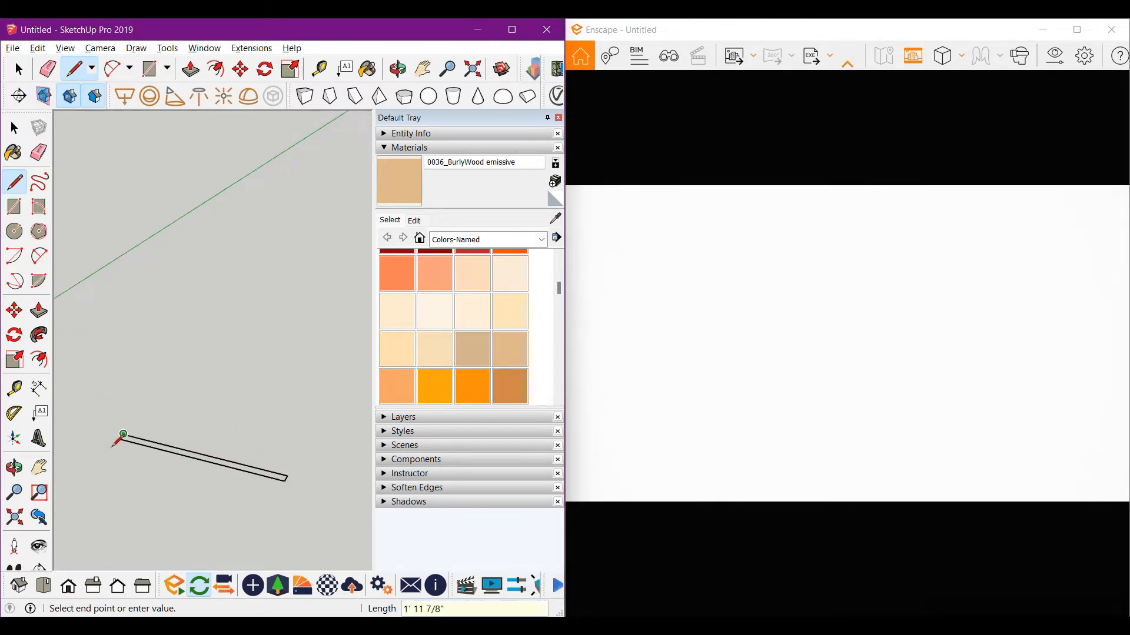
key("space")
left_click_drag(140, 473, 143, 396)
key("space")
scroll(162, 388, "down", 1)
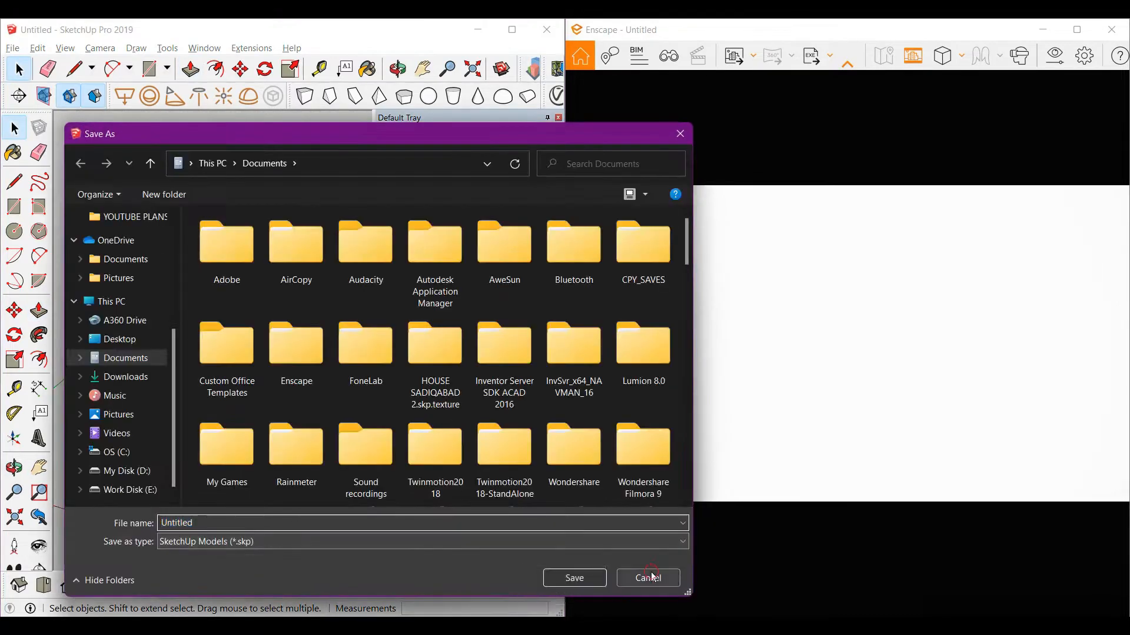
Dismiss the save dialog and group all of the panel's geometry.
left_click(651, 577)
key("ctrl+a")
right_click(167, 423)
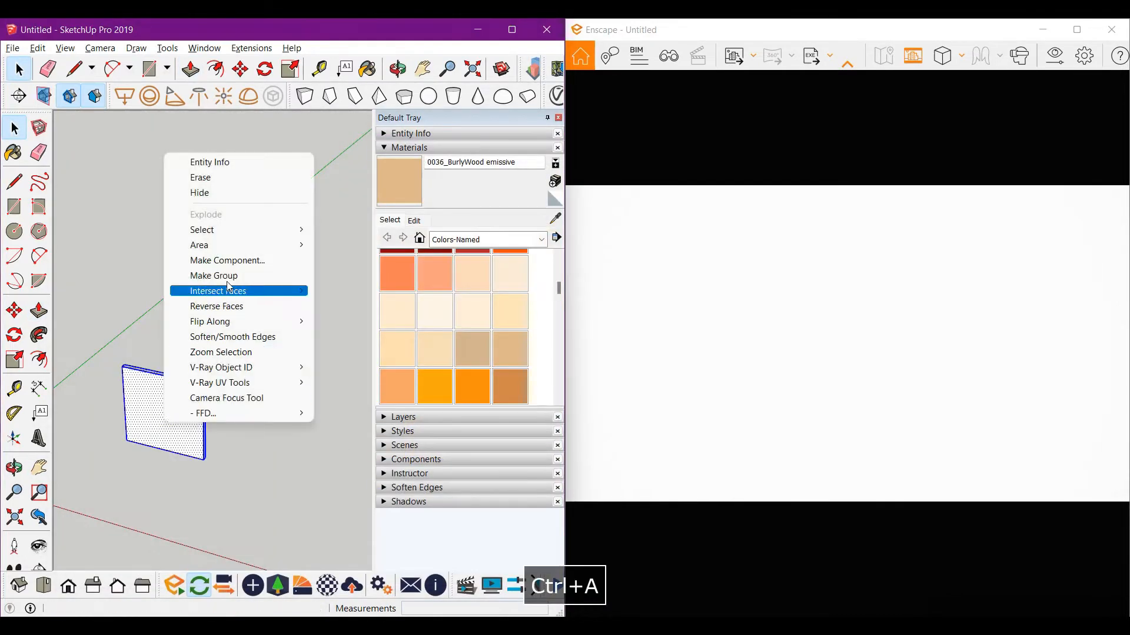
left_click(227, 276)
Open the panel group for editing and offset its front face inward to form a narrow border.
scroll(237, 353, "down", 1)
middle_click_drag(237, 353, 196, 449, "shift")
key("alt+1")
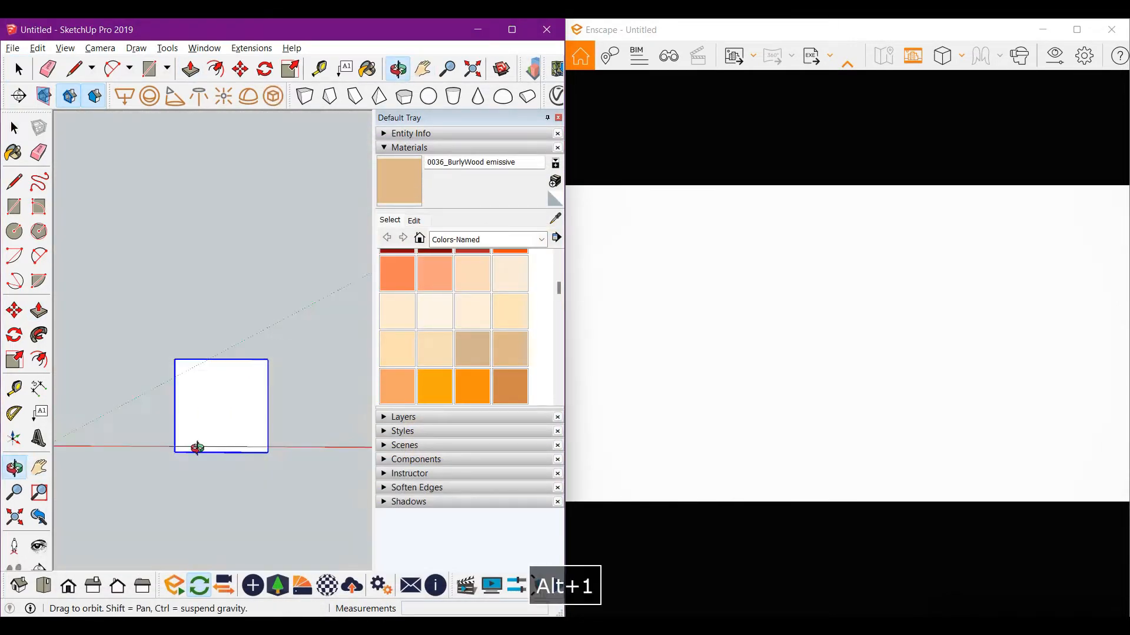
scroll(211, 367, "up", 5)
key("space")
scroll(224, 351, "down", 2)
key("Escape")
middle_click_drag(224, 351, 341, 341)
scroll(244, 334, "up", 3)
key("space")
double_click(243, 335)
scroll(263, 346, "down", 2)
scroll(159, 347, "up", 1)
key("f")
left_click(164, 327)
left_click(169, 346)
Connect the upper corners of the inset rectangle to the panel's outer corners with sloped edges.
key("space")
left_click(138, 279)
middle_click_drag(263, 335, 141, 368, "shift")
key("l")
left_click(260, 282)
middle_click_drag(206, 266, 350, 340, "shift")
key("Escape")
left_click(145, 230)
left_click(135, 211)
Draw sloped edges joining the inset rectangle's lower corners to the panel's outer corners, completing the bevelled border.
scroll(132, 258, "down", 2)
middle_click_drag(123, 336, 166, 379)
mouse_move(166, 378)
middle_mouse_down("shift")
mouse_move(174, 459)
mouse_move(189, 437)
middle_mouse_up("shift")
scroll(142, 476, "up", 2)
key("Escape")
left_click(135, 479)
left_click(160, 464)
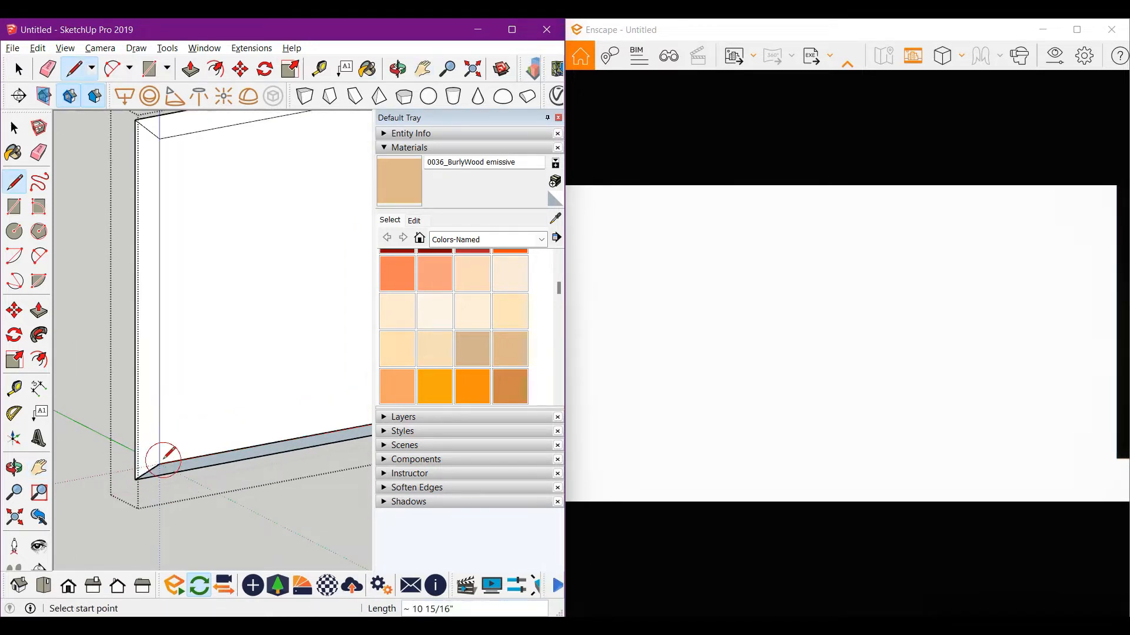
scroll(160, 463, "down", 2)
middle_click_drag(342, 412, 338, 437, "shift")
scroll(230, 448, "up", 2)
key("Escape")
left_click(229, 448)
left_click(250, 465)
Switch to the Enscape window and move the camera to frame the bevelled panel from the front.
scroll(250, 463, "down", 2)
left_click(894, 355)
scroll(892, 354, "down", 1)
key("d")
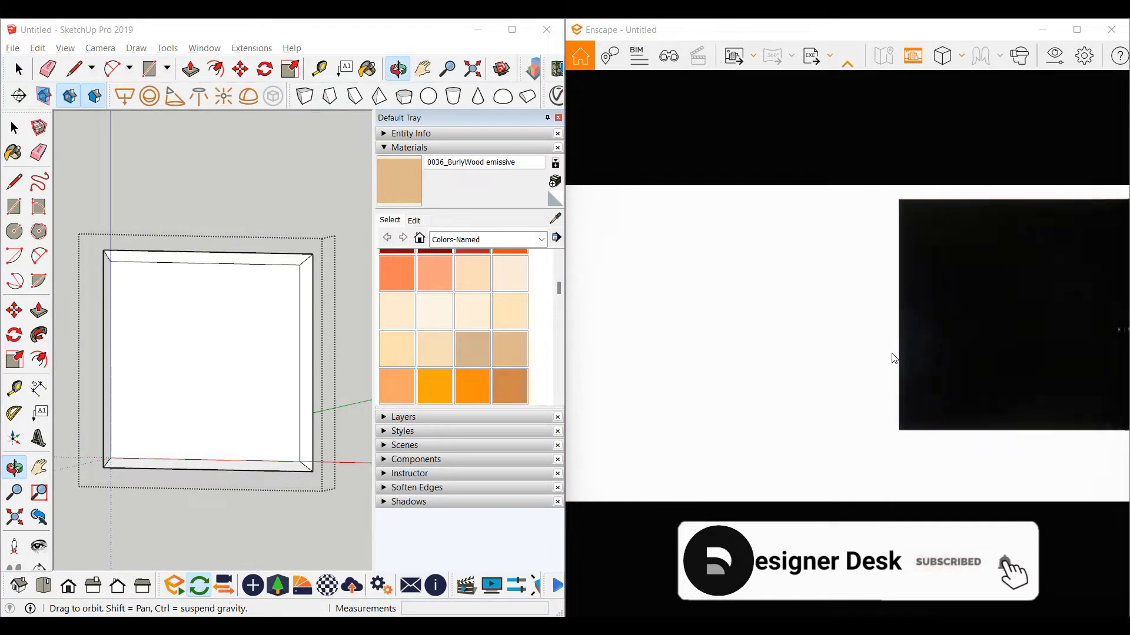
key("q")
key("e")
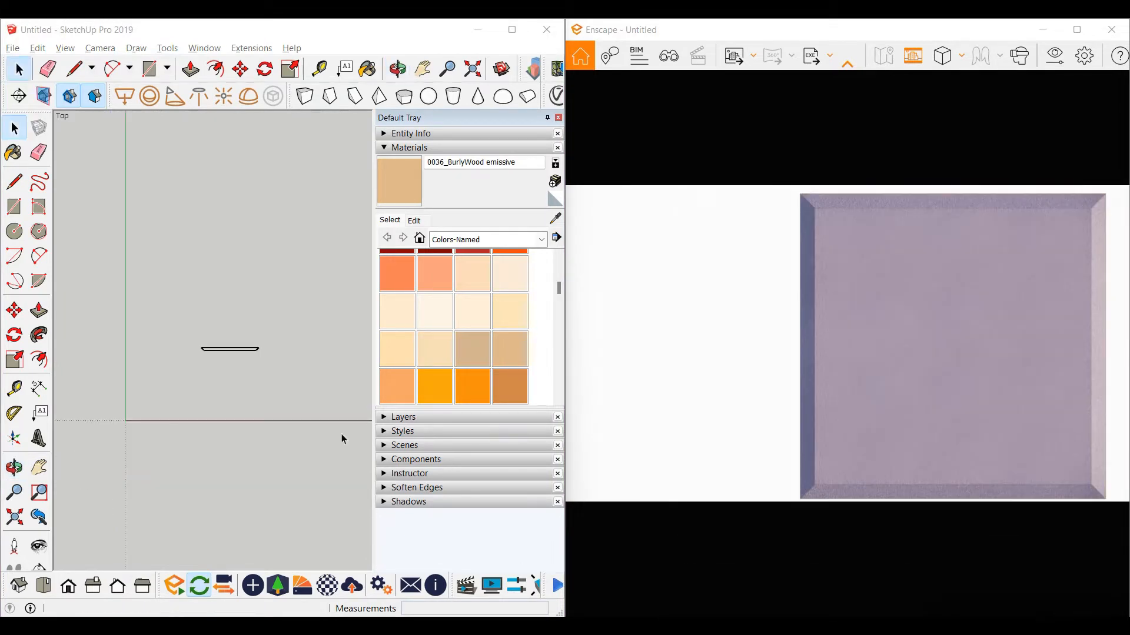
Draw a large rectangular wall in front view, group it and position it just behind the panel.
left_click(342, 434)
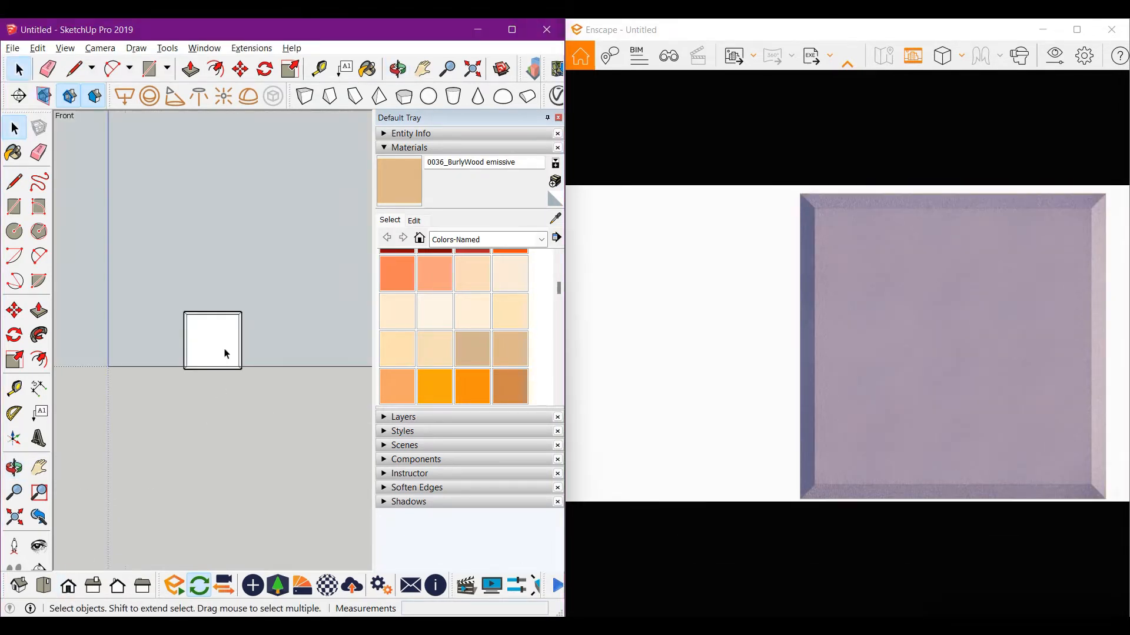
left_click(346, 425)
key("space")
right_click(319, 387)
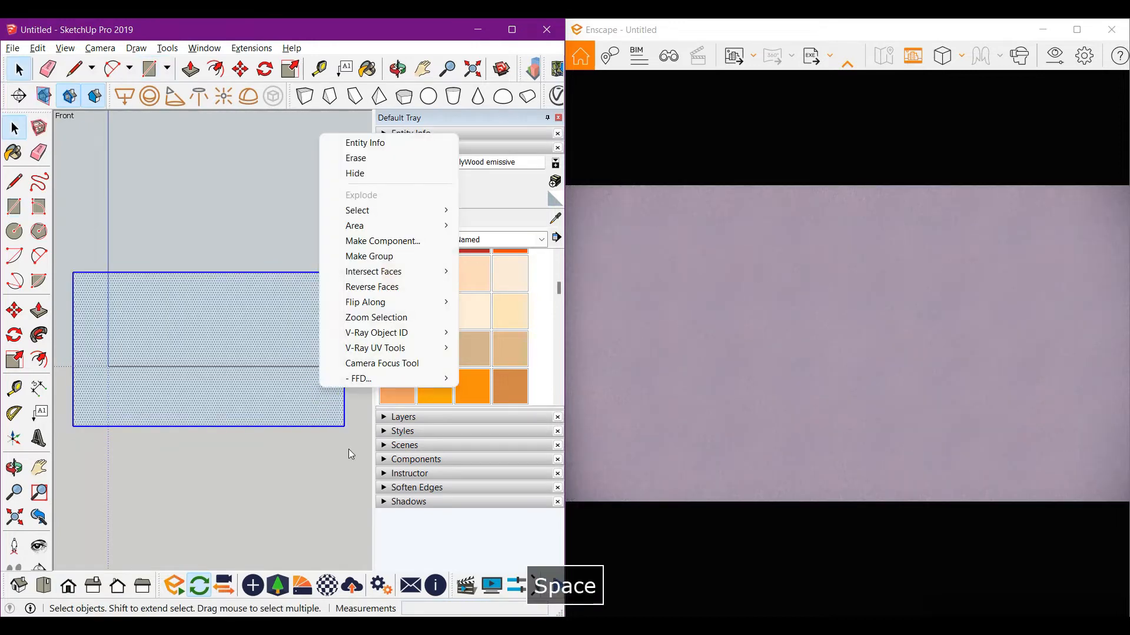
left_click(368, 256)
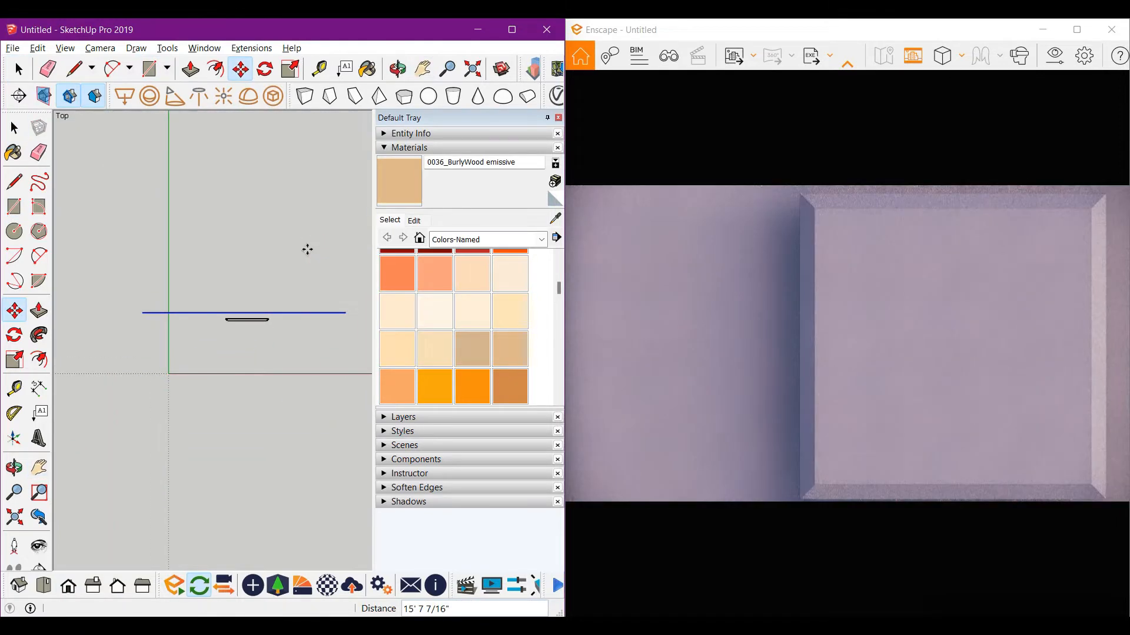
In front view, draw a circle with a 1' radius near the panel's upper-left corner.
left_click(69, 588)
scroll(194, 341, "up", 5)
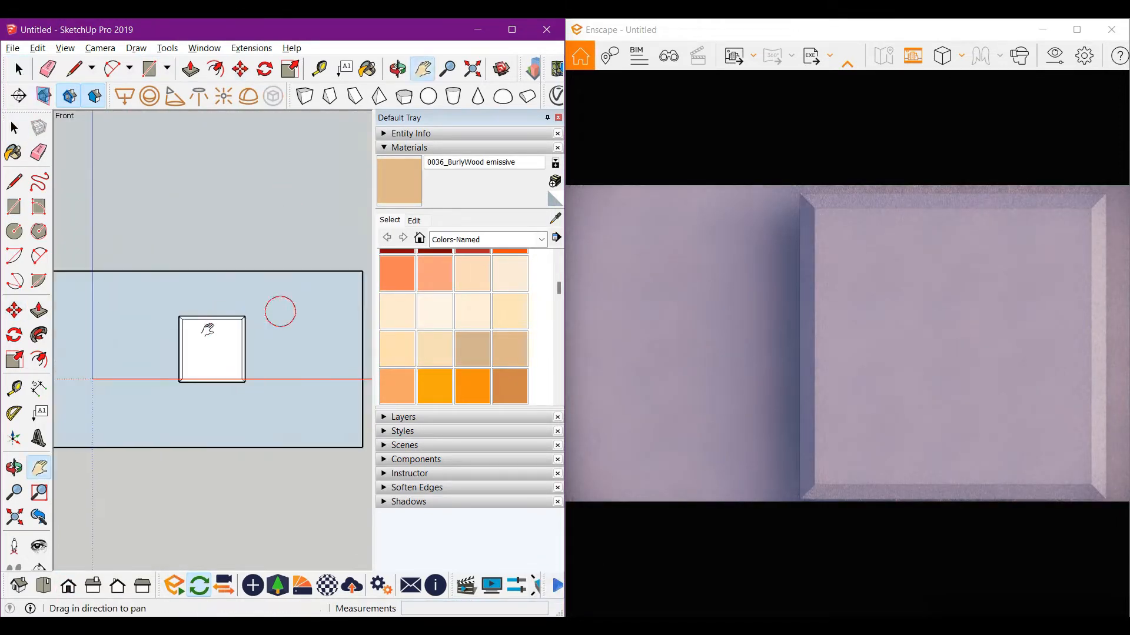
key("c")
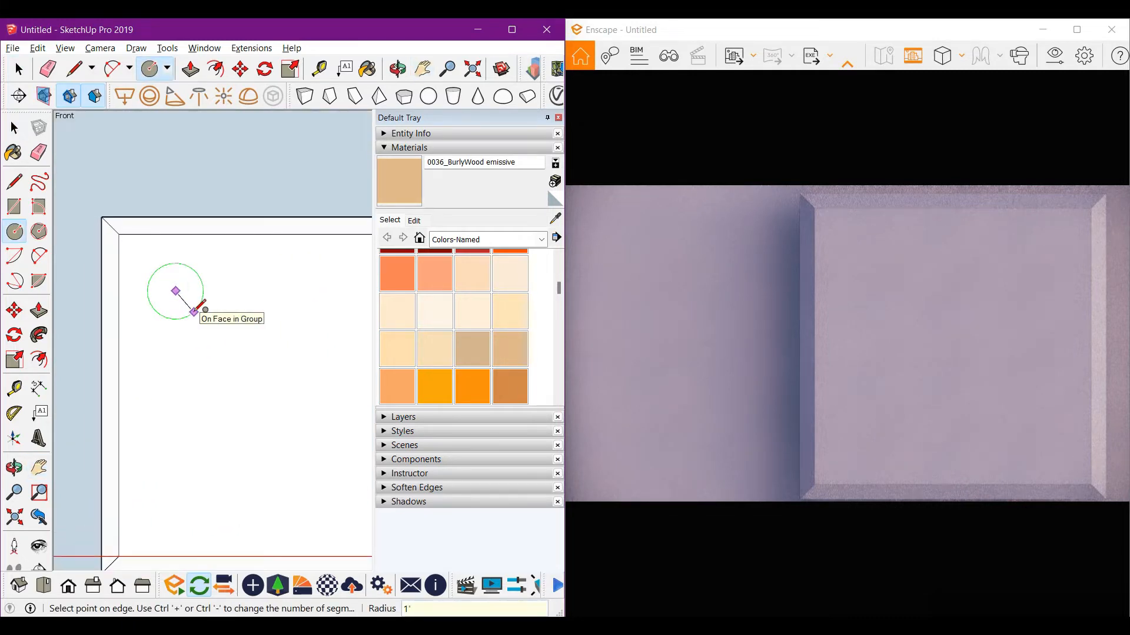
left_click(206, 307)
key("space")
Set the circle's segment count to 100.
left_click(410, 147)
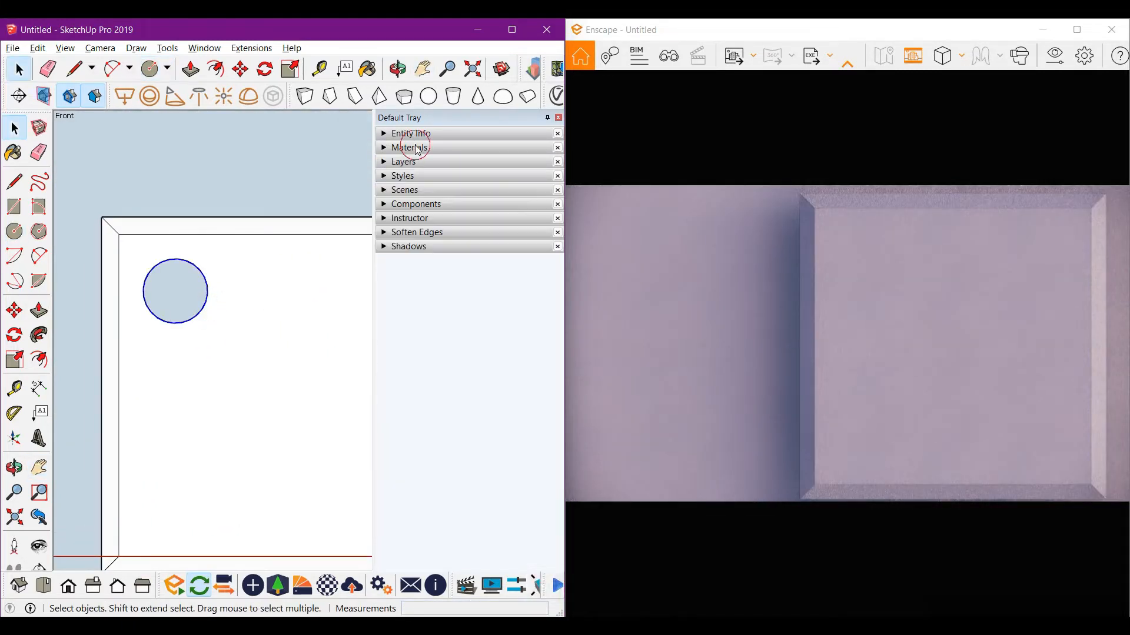
left_click(411, 133)
left_click(222, 187)
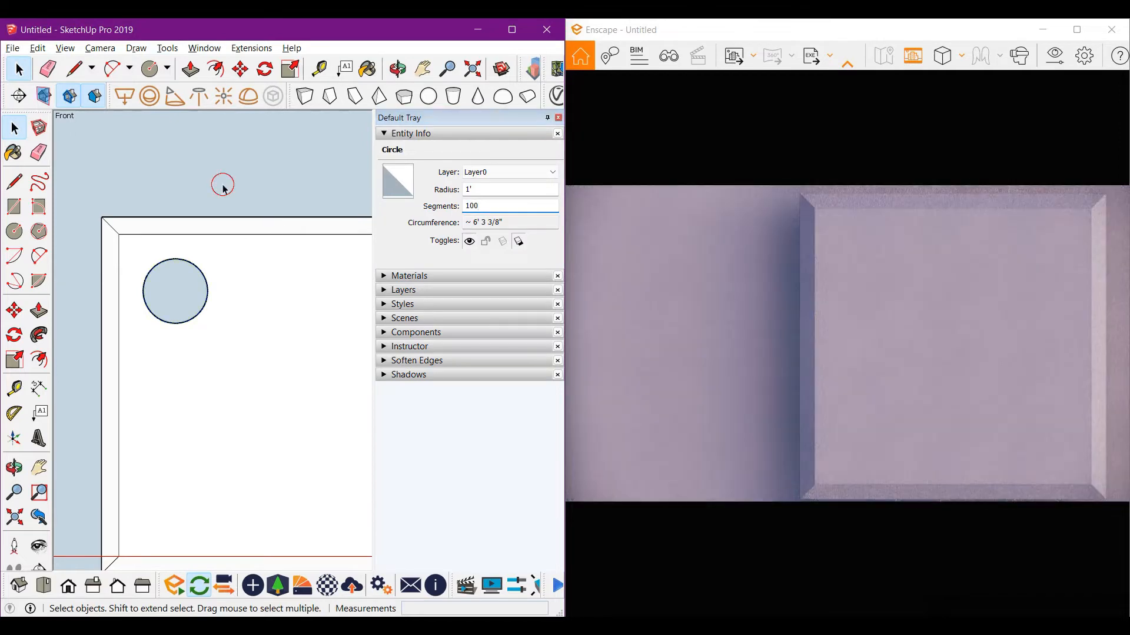
Pull the circle out from the panel's face into a disc about 2" thick.
left_click(192, 302)
middle_click_drag(192, 302, 88, 383)
scroll(206, 313, "up", 3)
key("p")
left_click(210, 309)
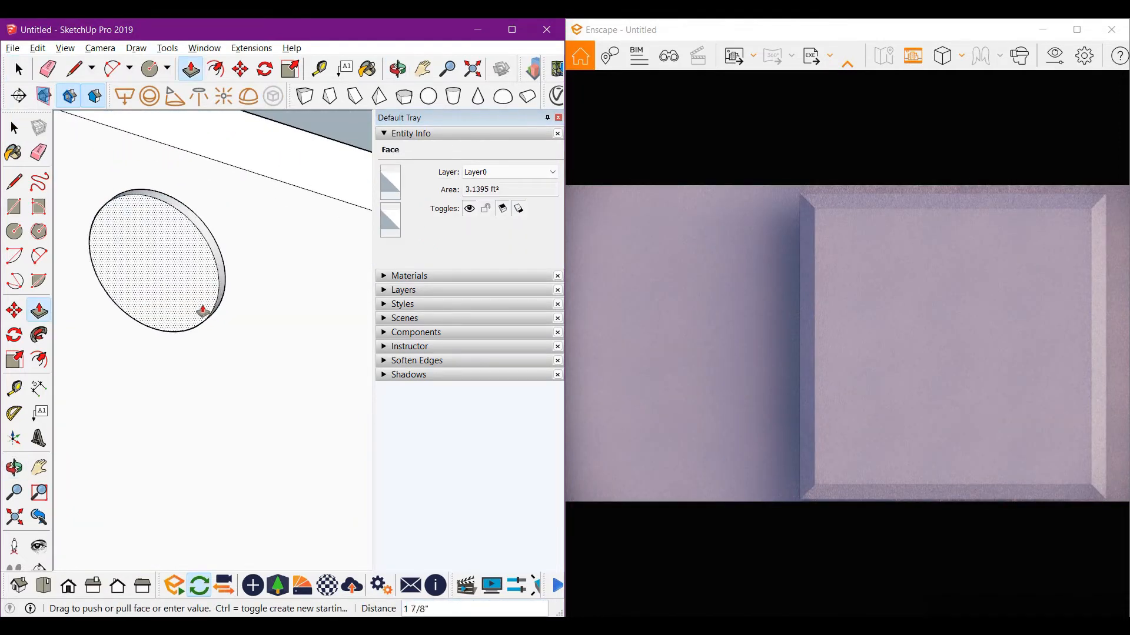
Turn the disc into a component named 1, replacing the existing definition of that name.
key("space")
right_click(186, 264)
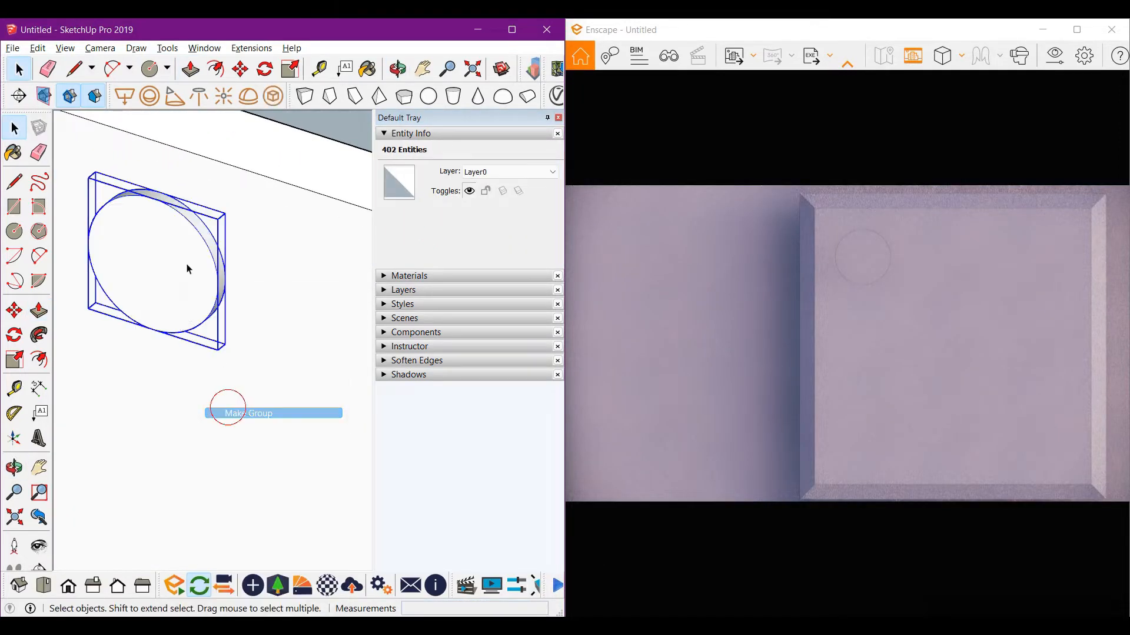
left_click(239, 376)
type("1")
left_click(582, 476)
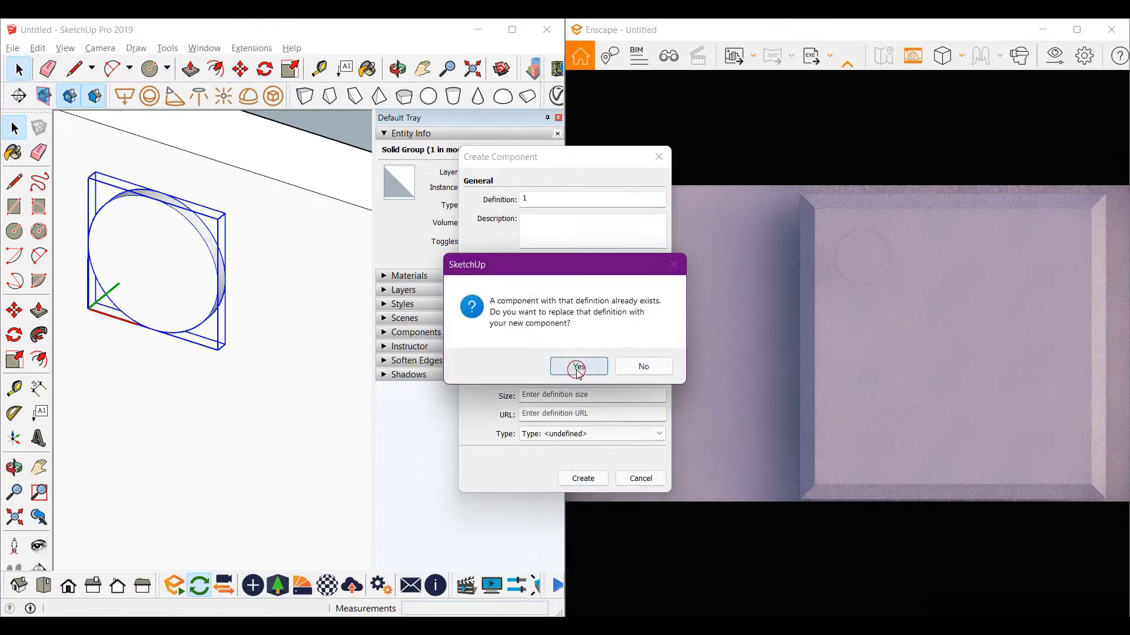
left_click(580, 365)
Copy the disc component in front view so that it partly overlaps the original's lower-right side.
left_click(43, 585)
left_click(68, 586)
left_click(222, 245)
middle_click_drag(234, 260, 140, 263, "shift")
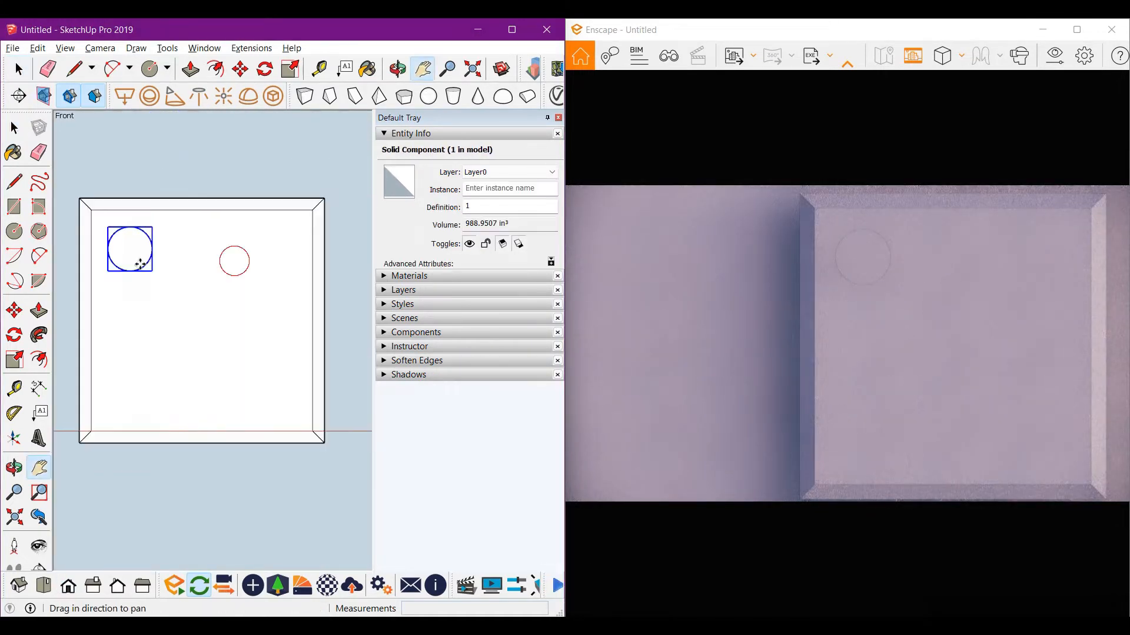
key("m")
left_click(169, 218)
key("ctrl")
type("1'")
key("Return")
Scale the copied disc down uniformly to about two-thirds of its size.
key("s")
scroll(200, 225, "up", 3)
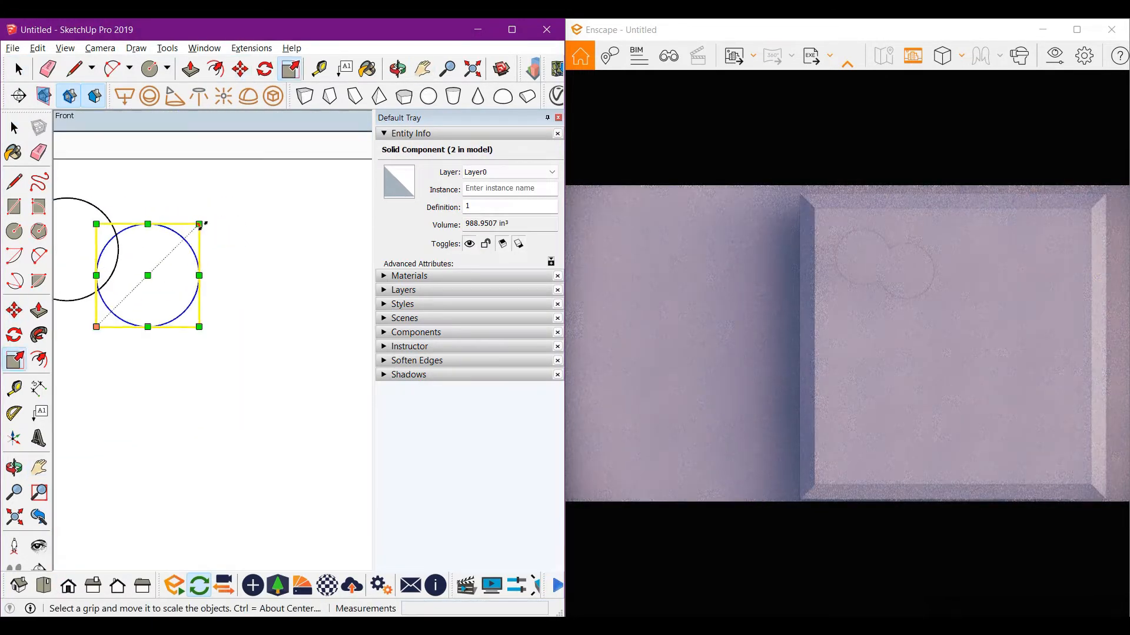
left_click(250, 250)
scroll(247, 250, "down", 2)
middle_click_drag(230, 246, 207, 256, "shift")
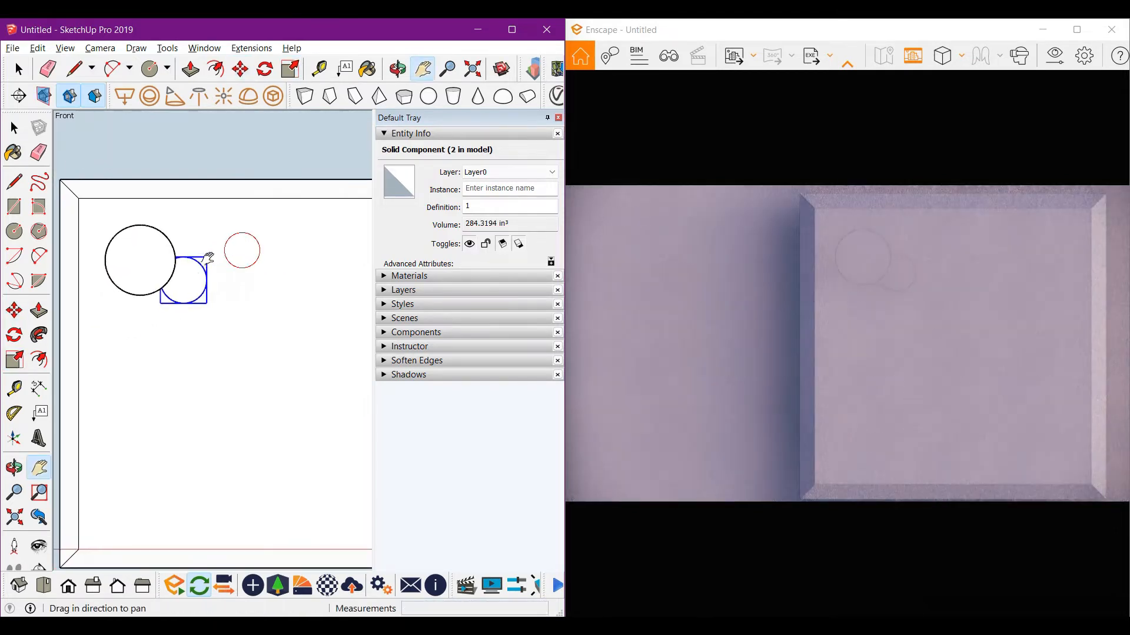
scroll(141, 253, "down", 1)
Copy the large disc to the other side of the small one, lowering the copy by about 1'.
key("space")
left_click(147, 253)
key("m")
left_click(243, 217)
left_click(257, 229)
left_click(257, 260)
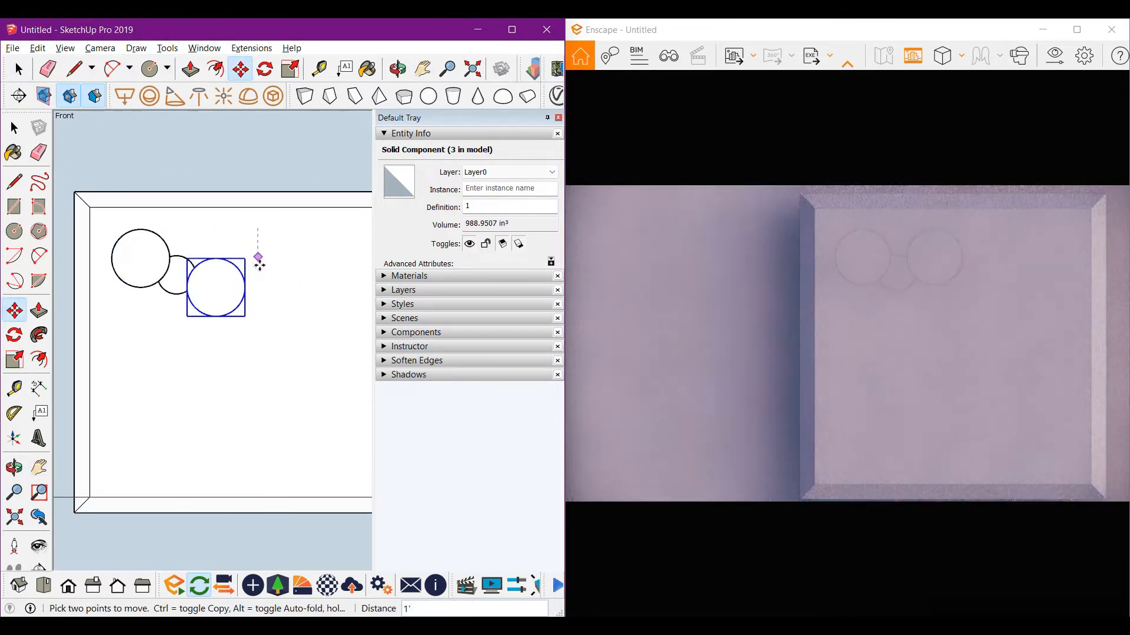
scroll(232, 287, "up", 3)
scroll(210, 282, "down", 3)
scroll(161, 257, "down", 1)
Copy the small disc and the second large disc together to the panel's lower-right corner.
key("space")
left_click(152, 273)
left_click(174, 275, "shift")
scroll(177, 275, "down", 2)
middle_click_drag(176, 275, 145, 270, "shift")
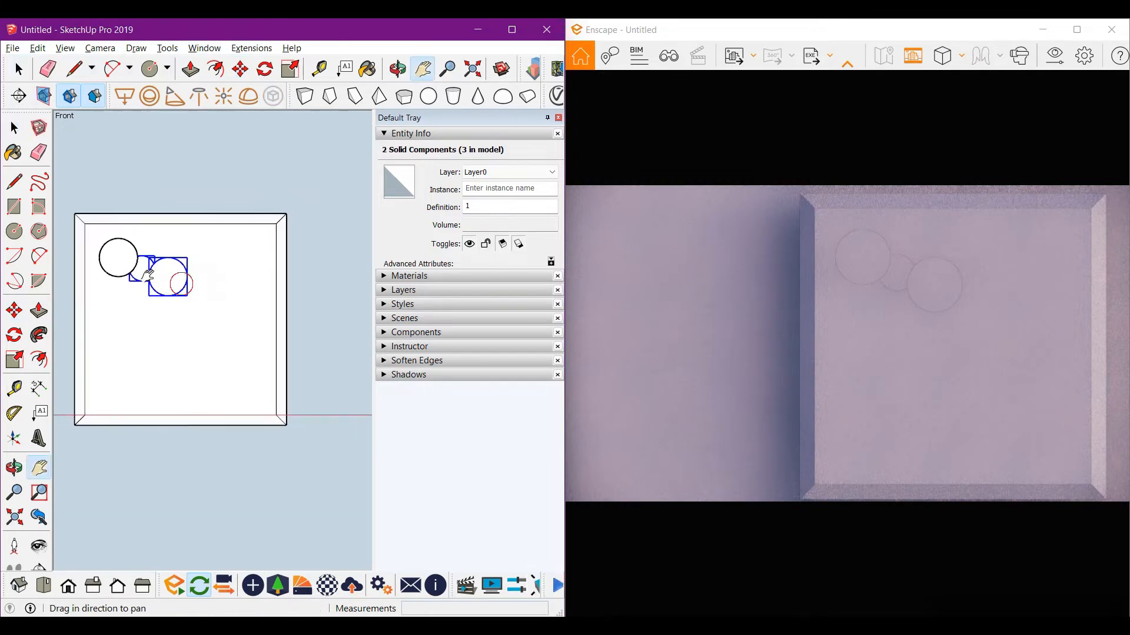
key("m")
left_click(108, 317)
left_click(195, 392)
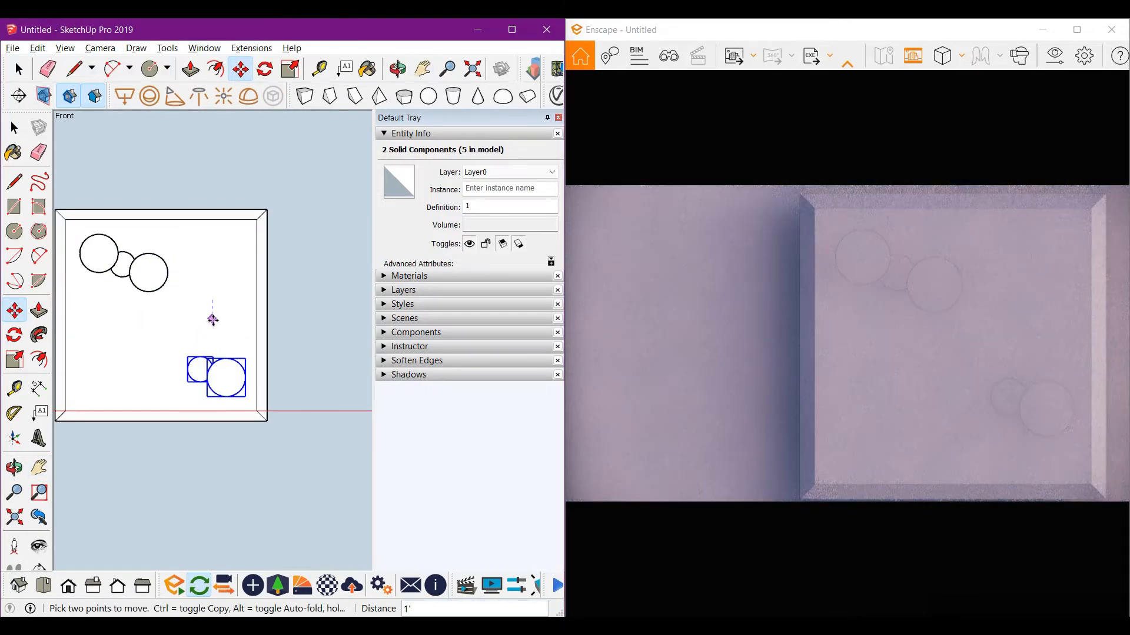
Paint the two upper large discs and the selected lower pair with the 0036_BurlyWood material.
scroll(213, 320, "up", 3)
middle_click_drag(220, 341, 259, 315, "shift")
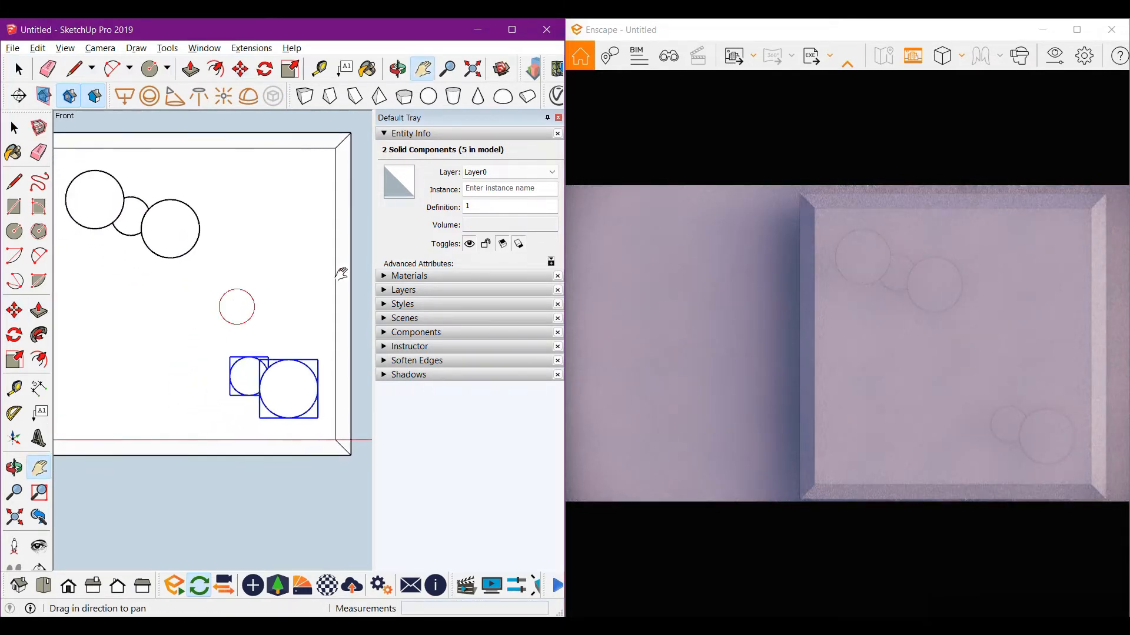
left_click(409, 276)
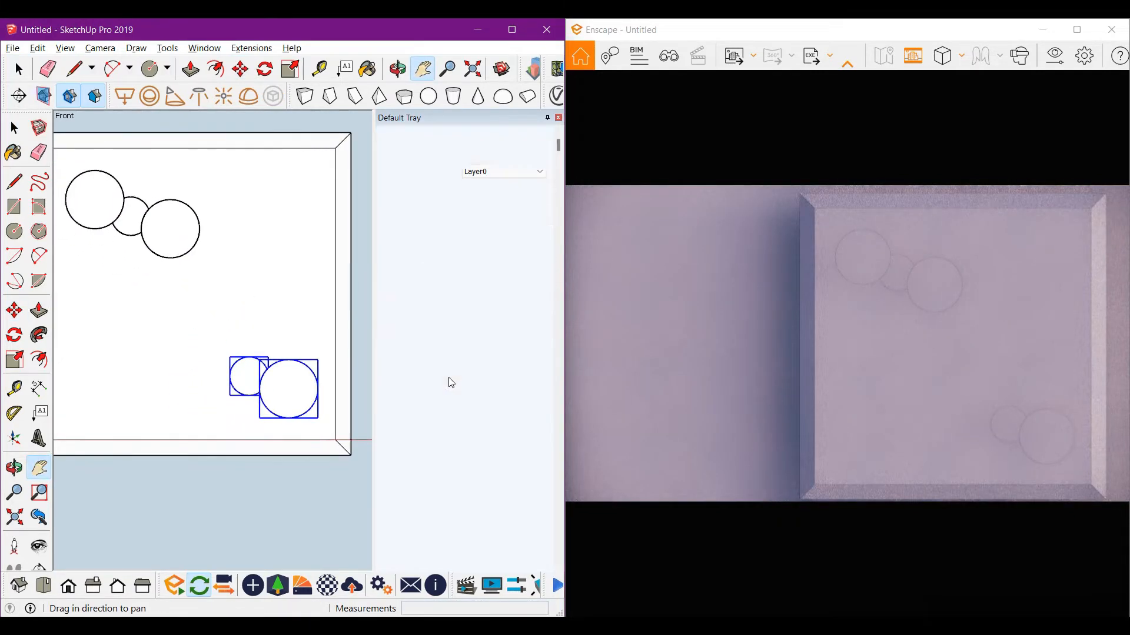
left_click(160, 218)
left_click(104, 188)
scroll(115, 203, "down", 1)
middle_click_drag(118, 203, 144, 218, "shift")
left_click(505, 478)
Paint the small disc between the two upper large discs with the 0134_DimGray material.
scroll(442, 481, "down", 3)
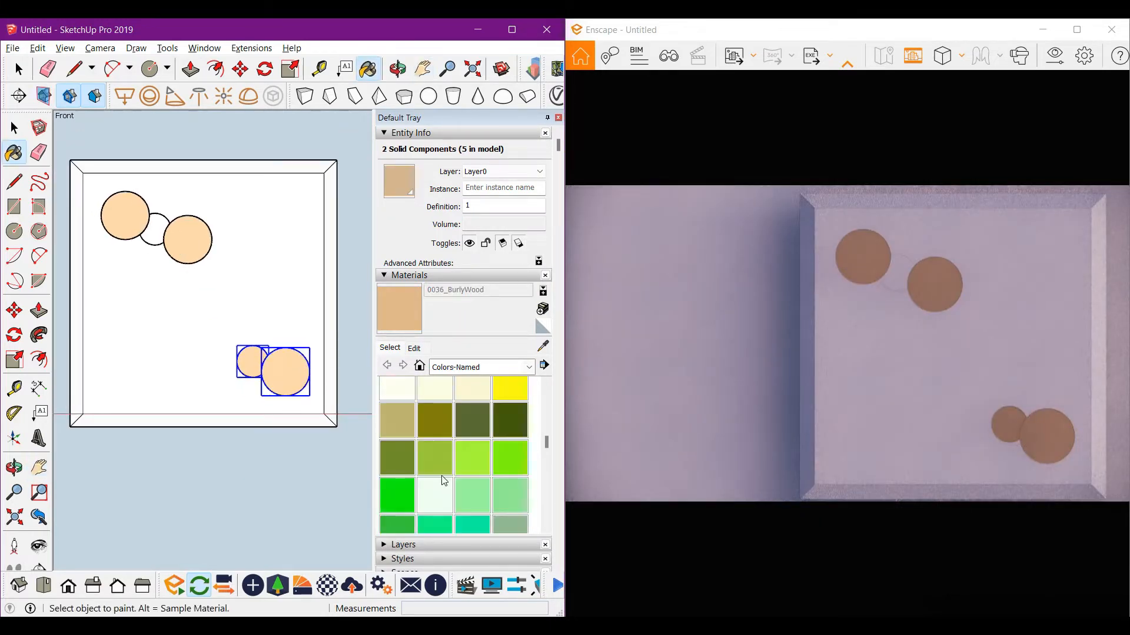
scroll(443, 479, "down", 10)
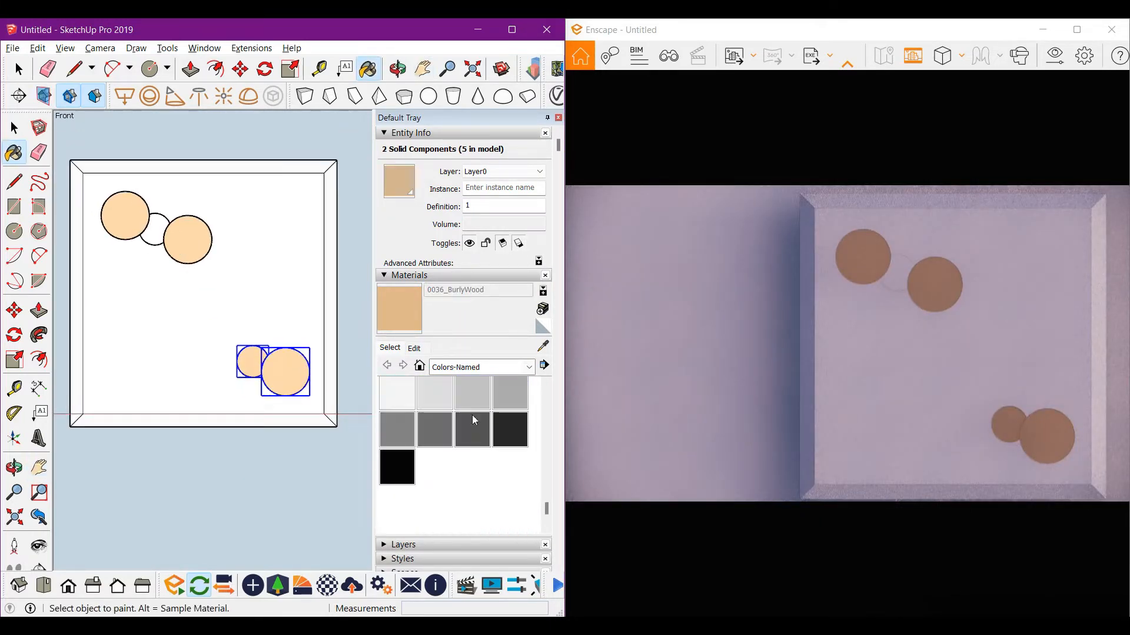
left_click(436, 431)
scroll(203, 272, "up", 2)
left_click(140, 215)
Undo the paint applied to the whole lower pair and paint only its small disc with 0134_DimGray.
left_click(268, 386)
key("ctrl+z")
key("space")
left_click(271, 387)
key("b")
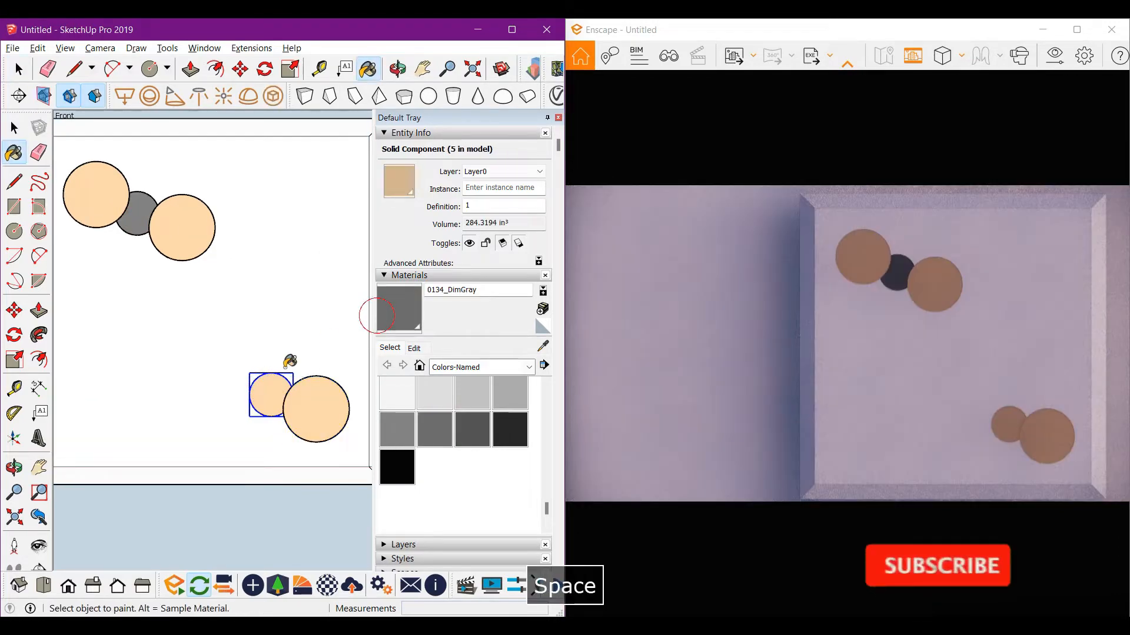
left_click(275, 389)
Delete the bevelled panel and the wall behind it, leaving only the discs.
scroll(218, 241, "down", 3)
mouse_move(218, 241)
middle_mouse_down("shift")
mouse_move(255, 326)
mouse_move(177, 382)
middle_mouse_up("shift")
key("space")
left_click(276, 293)
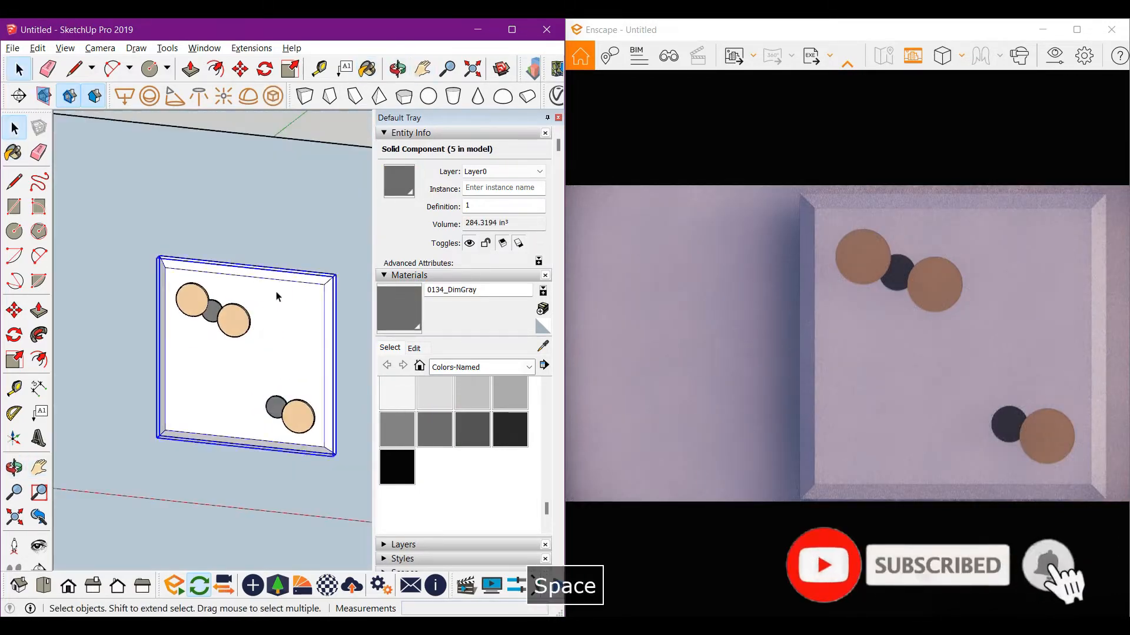
key("Delete")
Draw a straight guide line outward from the centre of a large disc's back face.
middle_click_drag(305, 239, 231, 312)
scroll(234, 335, "up", 5)
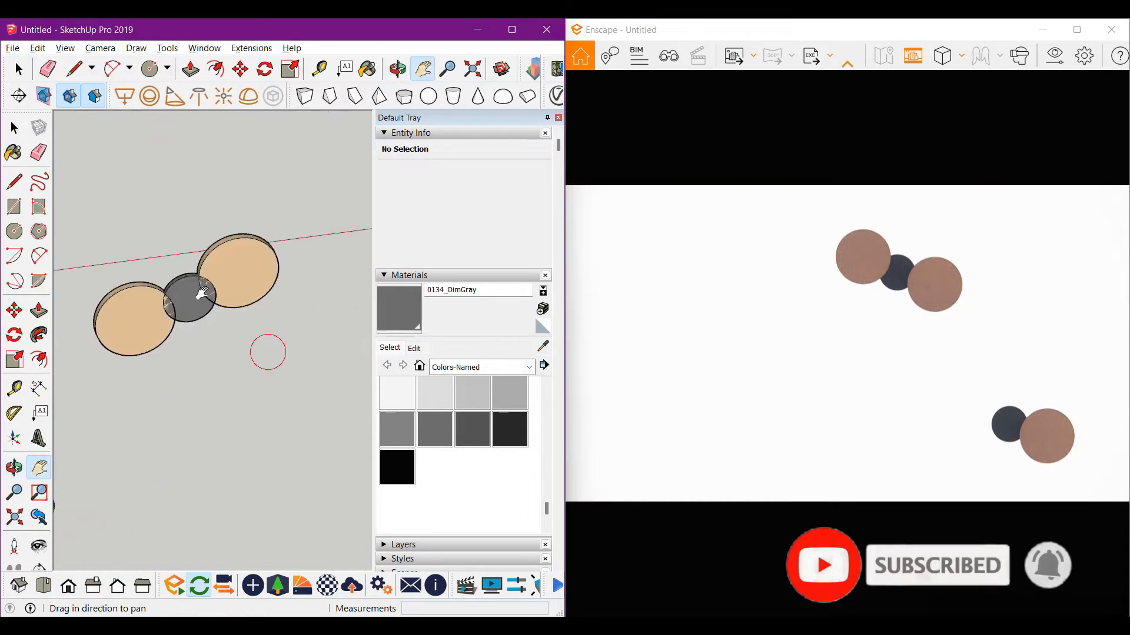
key("l")
scroll(244, 288, "down", 2)
left_click(290, 393)
key("space")
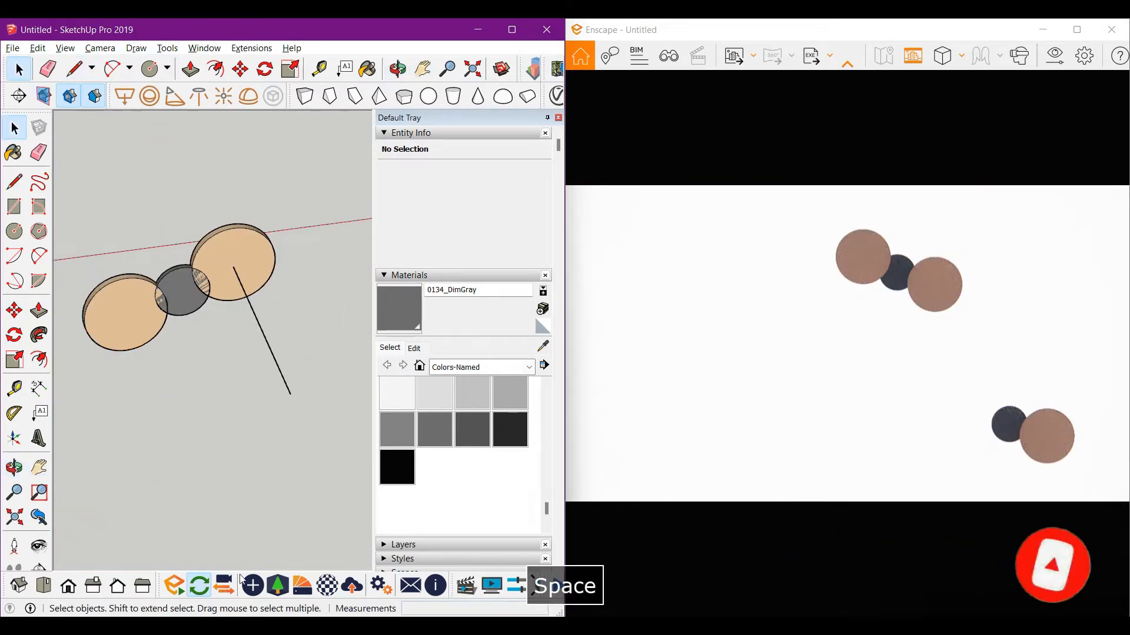
Place an Enscape disk light behind the large disc, centred on and aligned with the guide line.
left_click(253, 586)
left_click(286, 128)
scroll(240, 279, "up", 2)
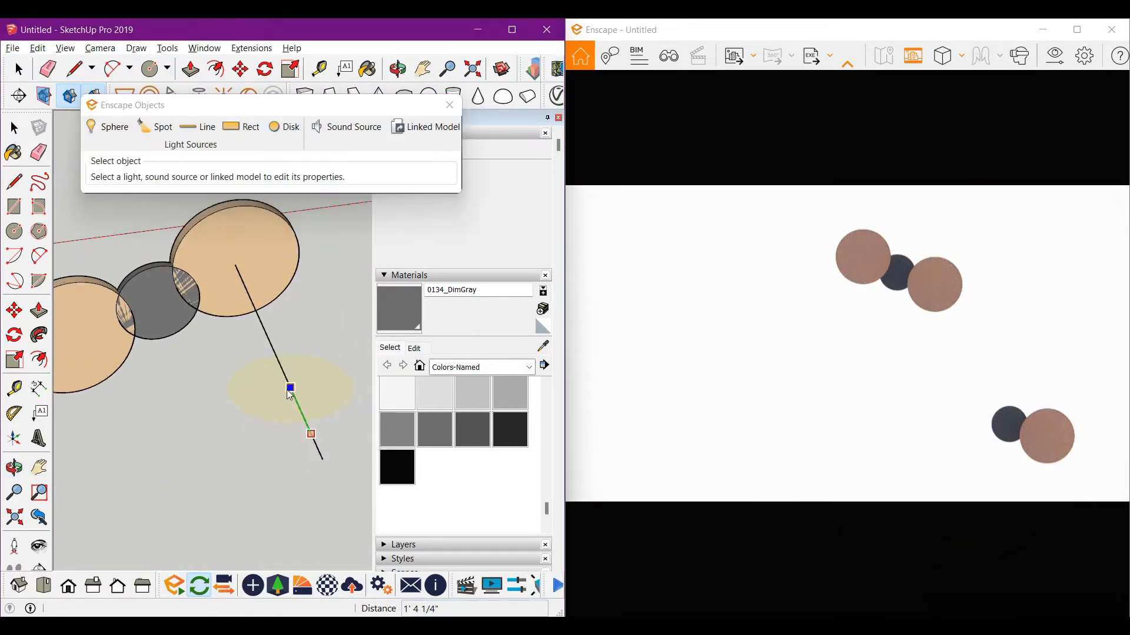
key("Escape")
left_click(284, 127)
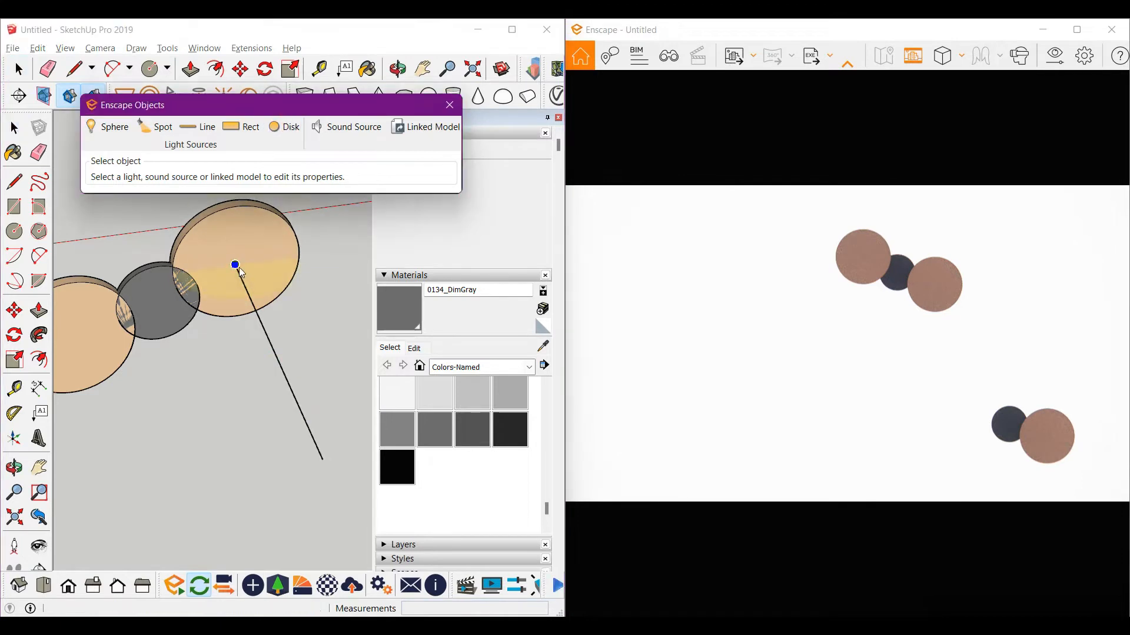
left_click(235, 261)
left_click(297, 402)
Set the new disk light's source radius to 0.19 m and remove the guide line.
key("space")
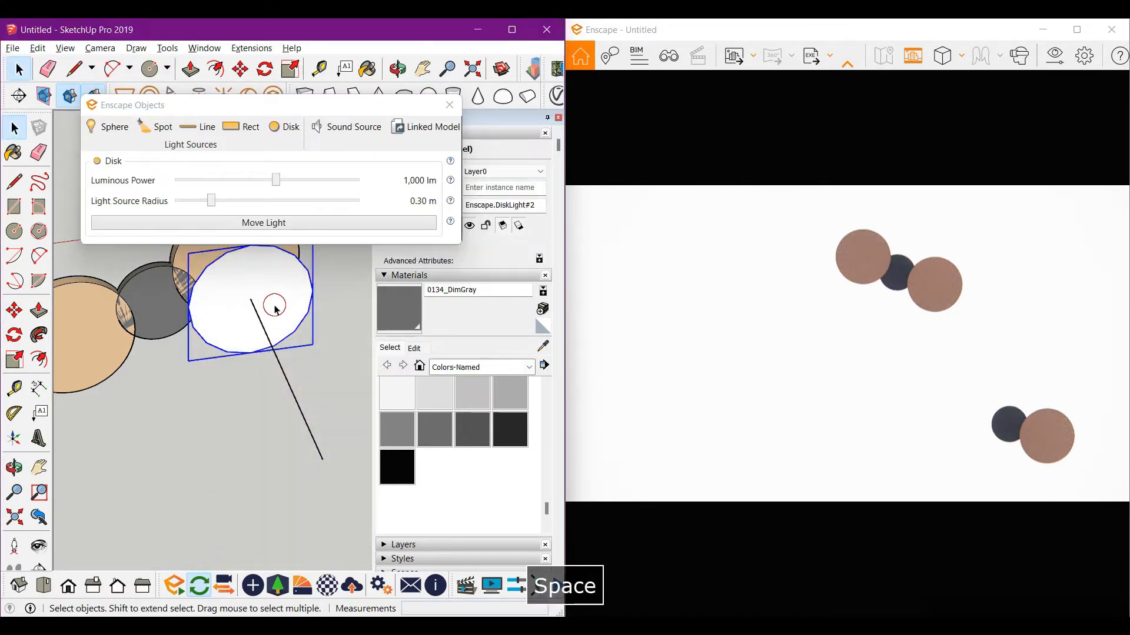
left_click_drag(305, 408, 279, 434)
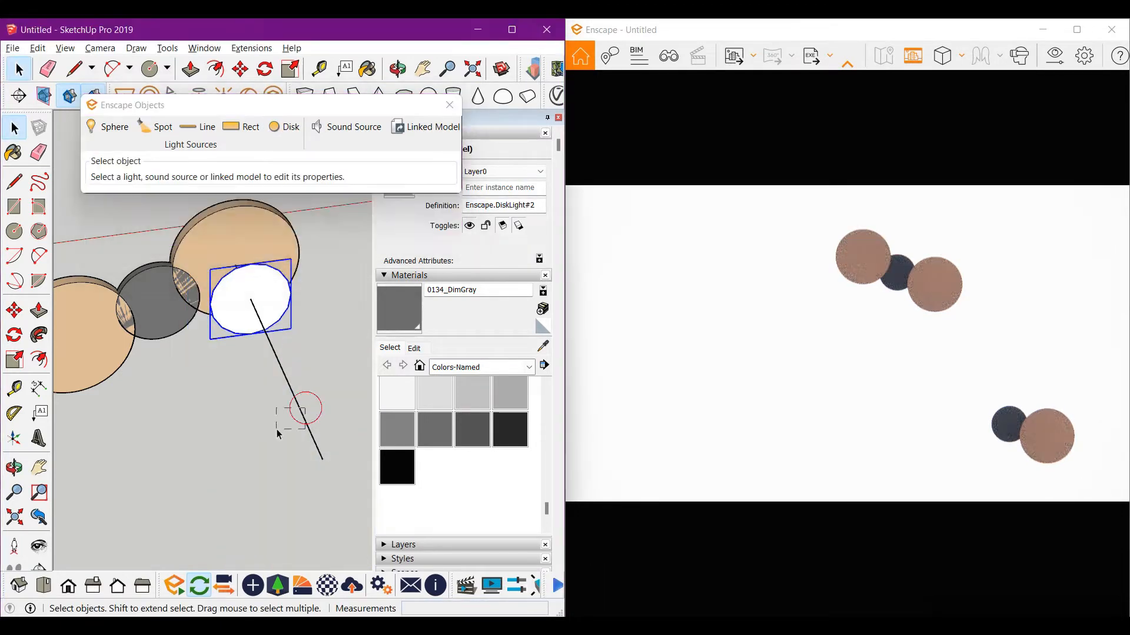
In top view, move the disk light close against the back of its large disc.
key("t")
middle_click_drag(287, 415, 245, 374, "shift")
scroll(215, 342, "up", 2)
key("space")
left_click(206, 343)
scroll(205, 315, "up", 1)
key("m")
left_click(215, 287)
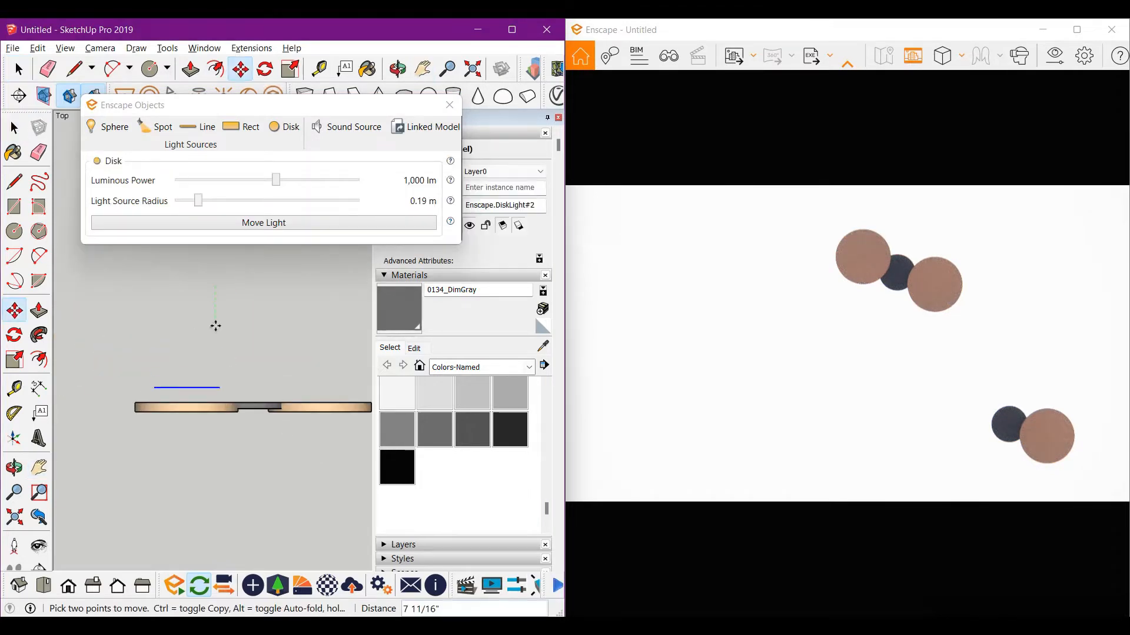
left_click(217, 328)
scroll(183, 402, "up", 4)
left_click(219, 310)
left_click(219, 339)
scroll(257, 355, "down", 1)
middle_click_drag(257, 356, 142, 353, "shift")
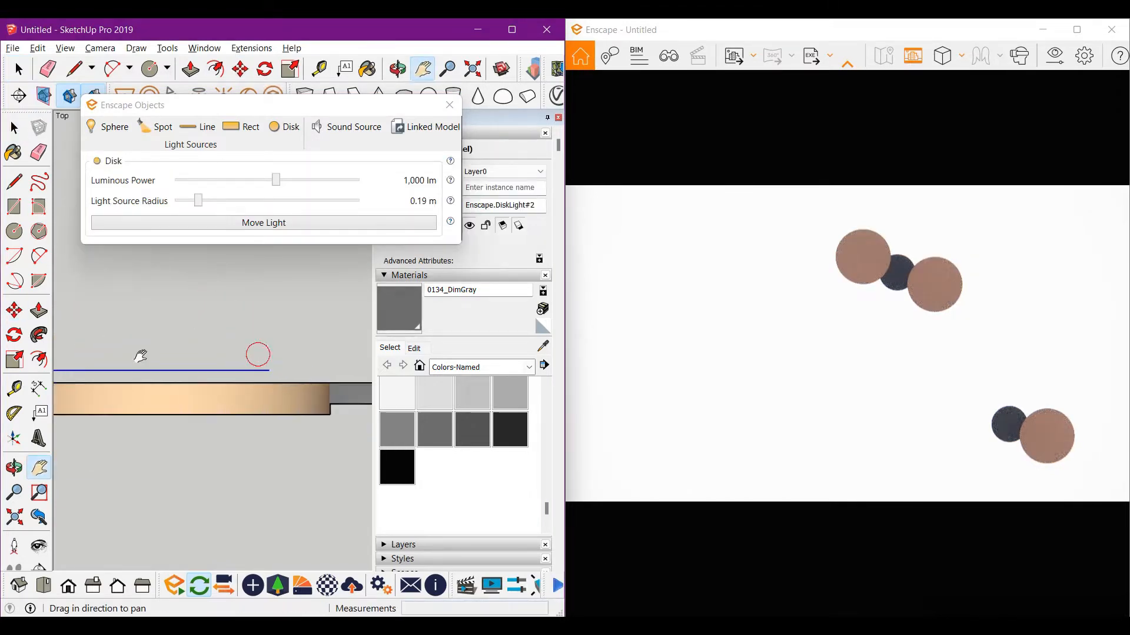
scroll(127, 354, "down", 3)
mouse_move(212, 356)
middle_mouse_down("shift")
mouse_move(199, 369)
mouse_move(189, 326)
mouse_move(114, 320)
middle_mouse_up("shift")
scroll(189, 326, "down", 2)
scroll(200, 317, "down", 2)
key("space")
left_click(206, 320)
scroll(209, 306, "up", 4)
key("m")
left_click(208, 296)
scroll(208, 297, "down", 3)
key("space")
Copy the disk light sideways twice, lining the copies up horizontally with the other two large discs.
scroll(139, 326, "up", 3)
left_click(131, 330)
scroll(143, 336, "down", 2)
key("m")
key("ctrl")
left_click(98, 369)
left_click(243, 363)
middle_click_drag(242, 361, 129, 363, "shift")
left_click(315, 364)
left_click(306, 363)
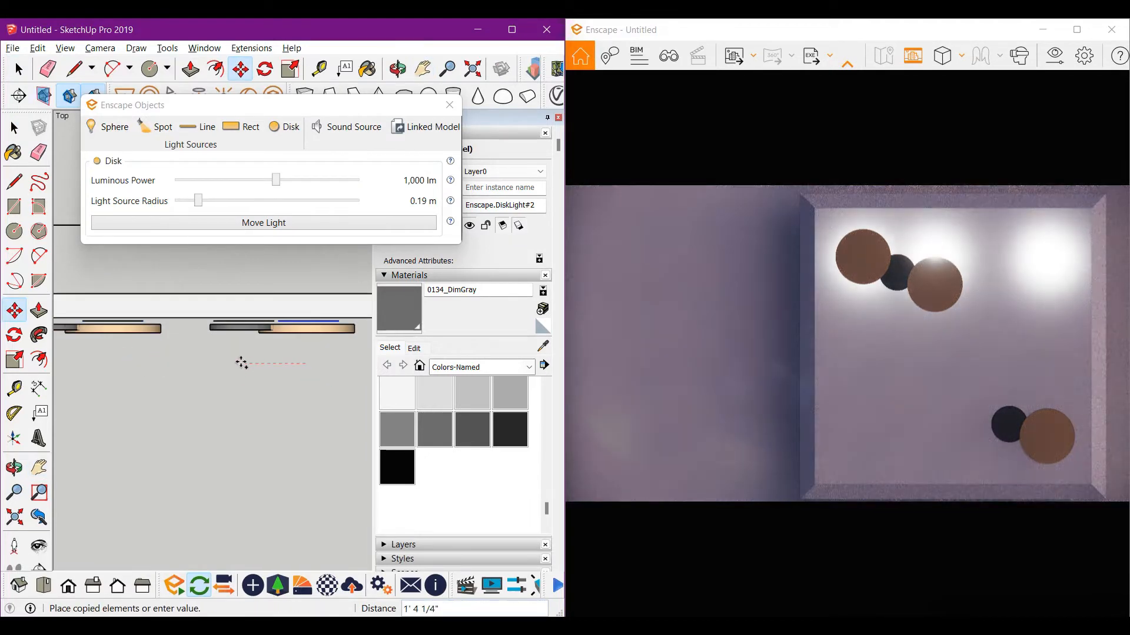
key("Escape")
key("space")
left_click(255, 353)
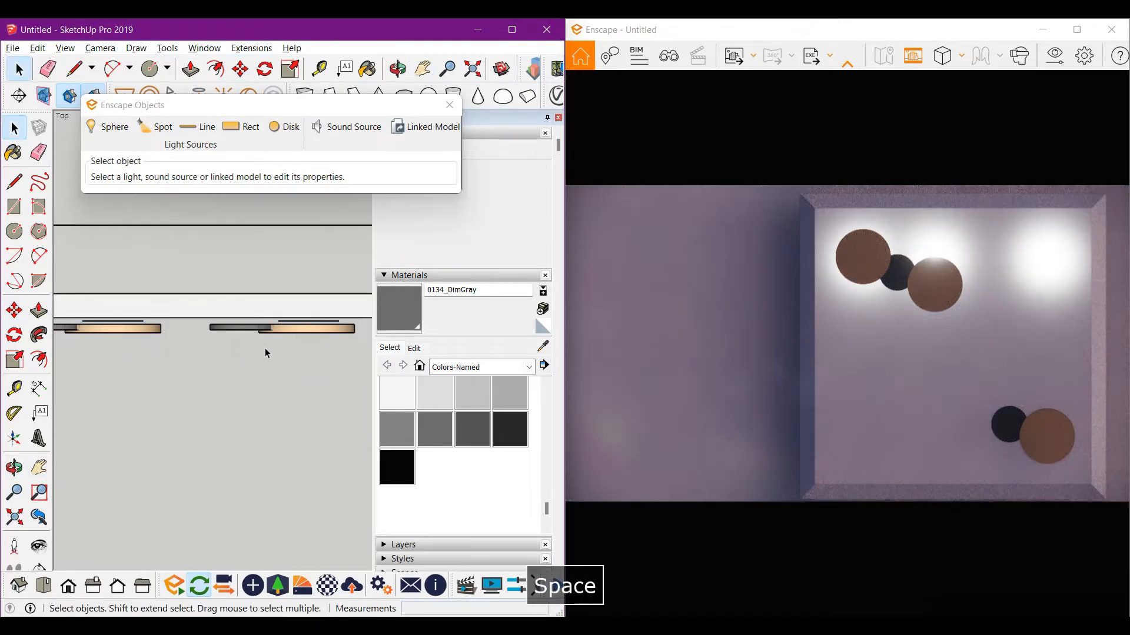
In front view, move the second disk light down to the centre of the second large disc.
left_click(68, 586)
scroll(243, 286, "down", 3)
middle_click_drag(243, 286, 287, 305, "shift")
scroll(240, 268, "up", 4)
key("space")
left_click(241, 271)
key("m")
scroll(312, 262, "up", 1)
middle_click_drag(312, 263, 274, 278, "shift")
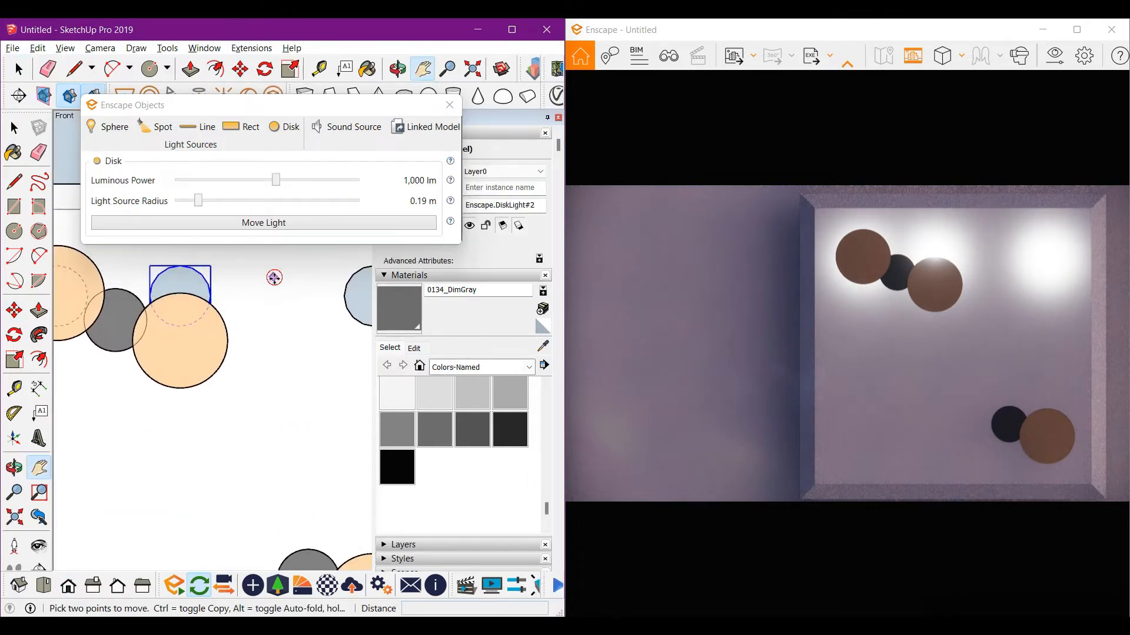
scroll(197, 320, "up", 4)
key("Escape")
scroll(265, 336, "up", 2)
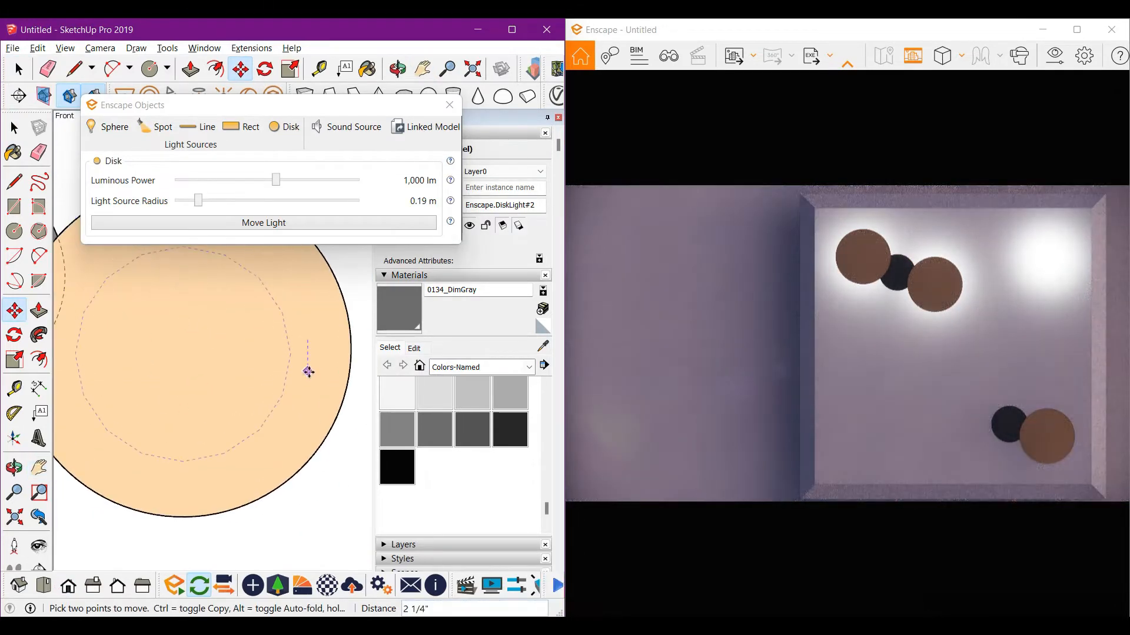
Move the third disk light down behind the lower large disc and centre it there.
scroll(295, 349, "down", 3)
middle_click_drag(295, 350, 197, 339, "shift")
scroll(243, 356, "down", 5)
key("space")
left_click(249, 323)
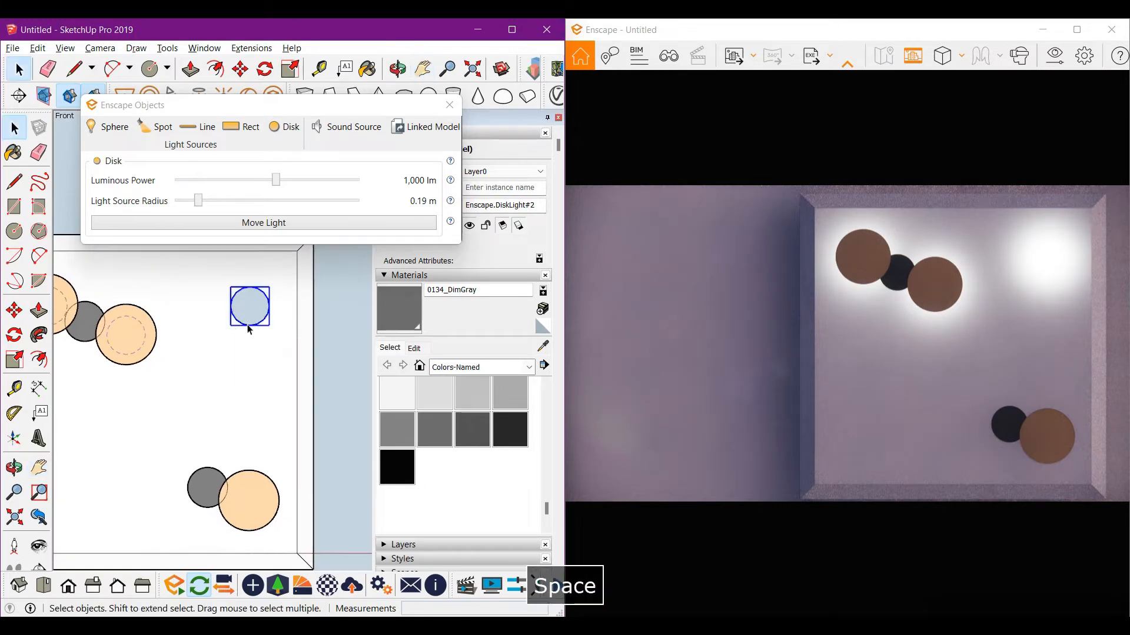
middle_click_drag(276, 322, 251, 283, "shift")
key("m")
scroll(258, 431, "up", 2)
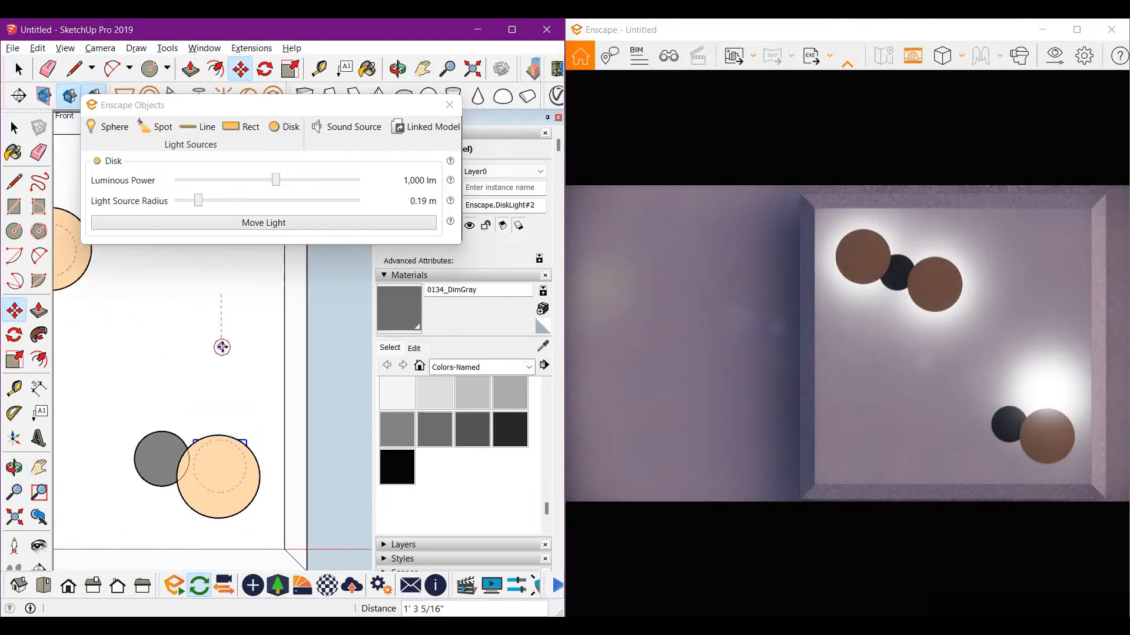
scroll(226, 468, "up", 3)
key("Escape")
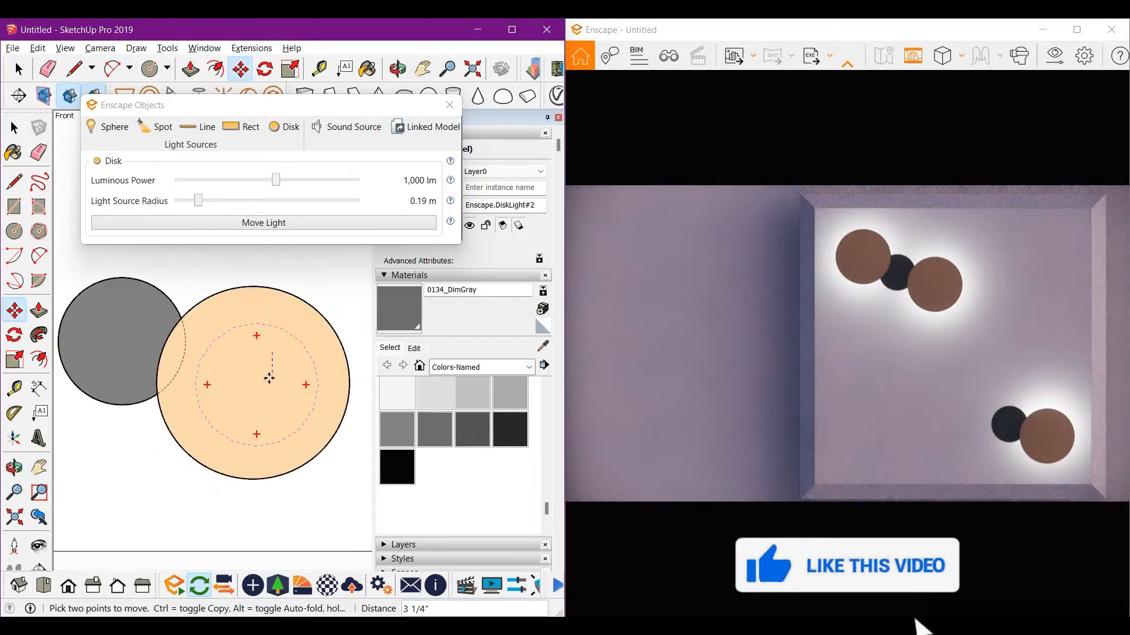
scroll(265, 381, "up", 2)
left_click(265, 383)
left_click(257, 383)
key("space")
scroll(272, 334, "down", 7)
middle_click_drag(251, 335, 282, 383, "shift")
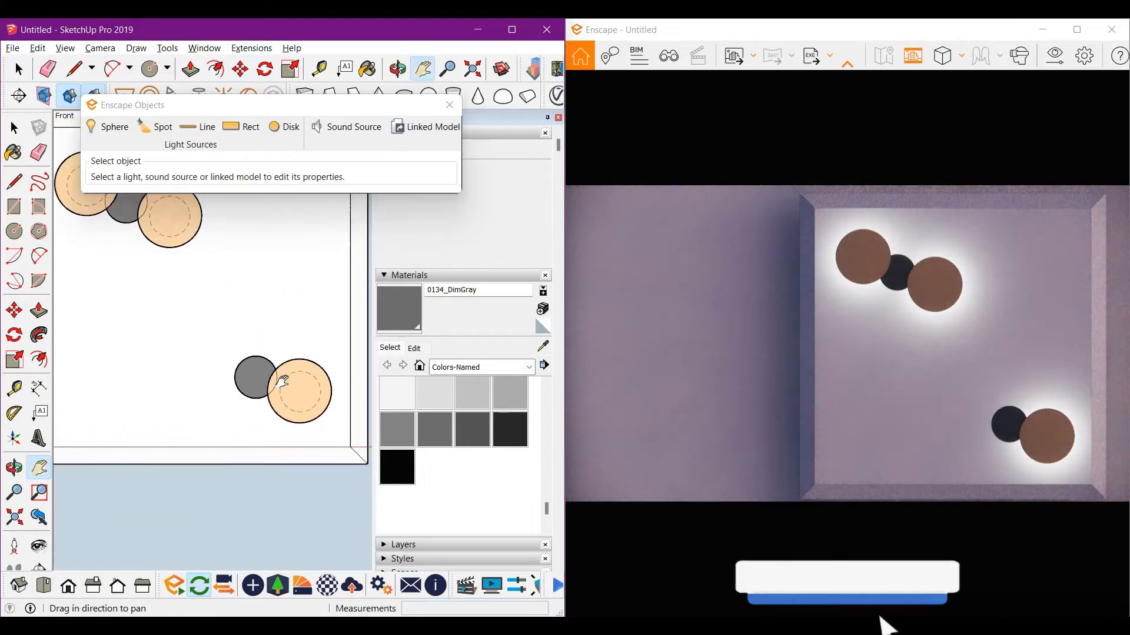
key("t")
scroll(169, 348, "up", 6)
key("Escape")
mouse_move(169, 348)
middle_mouse_down("shift")
mouse_move(213, 341)
mouse_move(183, 342)
middle_mouse_up("shift")
key("space")
key("space")
left_click(275, 322)
scroll(274, 323, "down", 4)
middle_click_drag(356, 347, 184, 350, "shift")
scroll(219, 324, "up", 2)
left_click(218, 324, "shift")
scroll(217, 325, "down", 4)
scroll(110, 337, "up", 4)
middle_click_drag(113, 343, 139, 328, "shift")
scroll(175, 336, "up", 4)
left_click(213, 358)
scroll(212, 358, "down", 4)
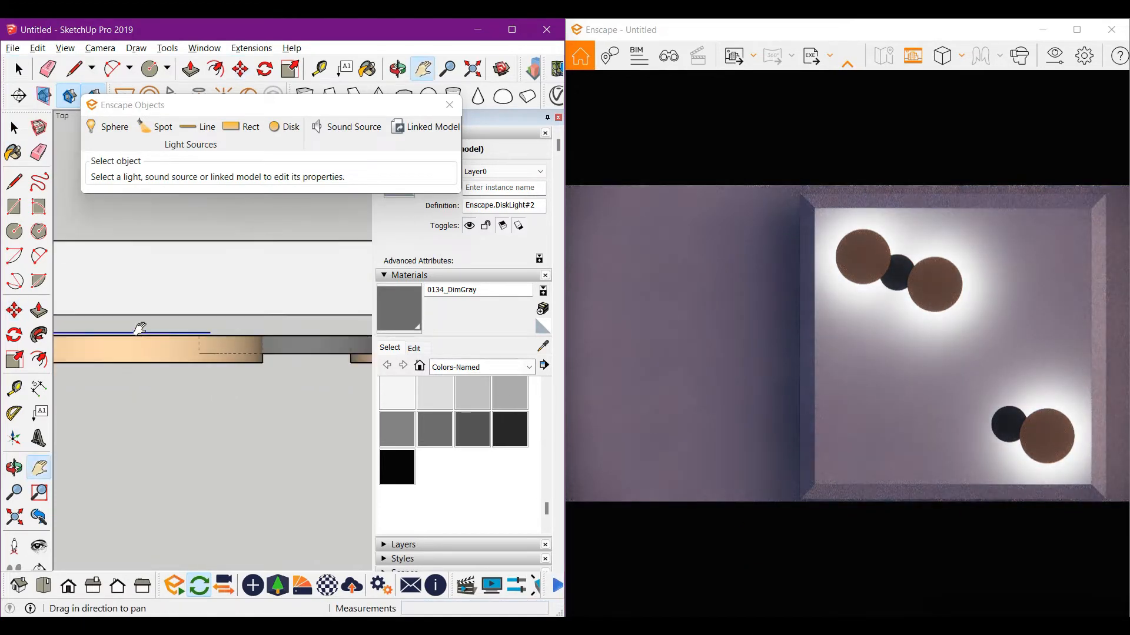
scroll(139, 328, "down", 4)
Try to move the two upper large discs and their lights about 2 1/8" forward, away from the wall.
key("space")
left_click(160, 338)
scroll(283, 331, "up", 2)
scroll(283, 331, "up", 1)
left_click(283, 333, "shift")
left_click(279, 344, "shift")
scroll(263, 359, "down", 3)
scroll(233, 360, "up", 4)
key("m")
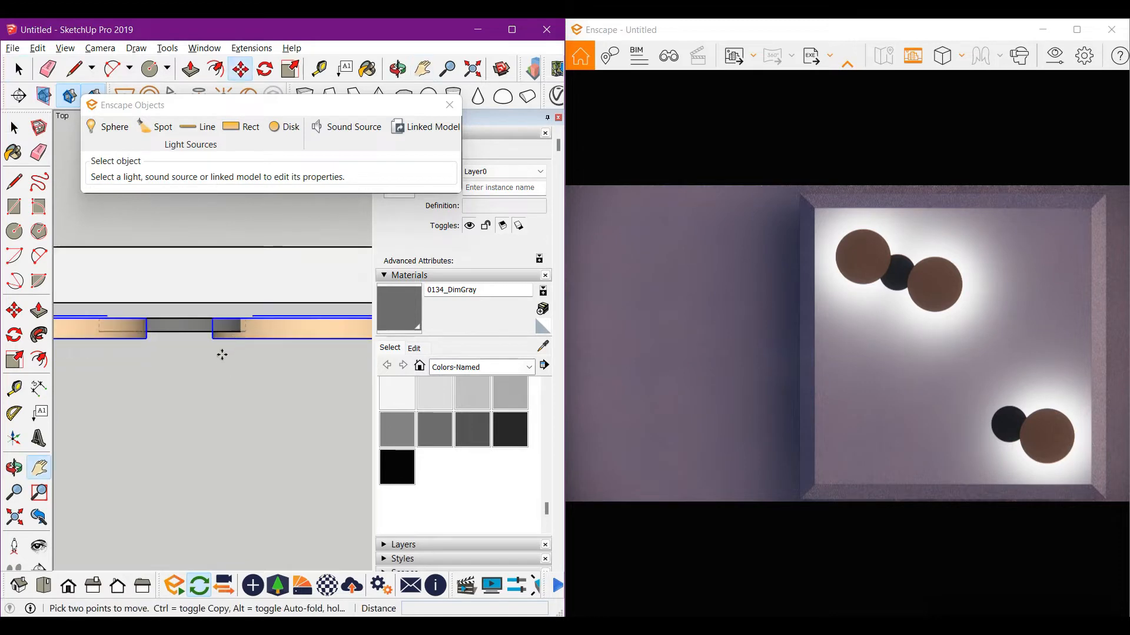
left_click(222, 356)
left_click(222, 374)
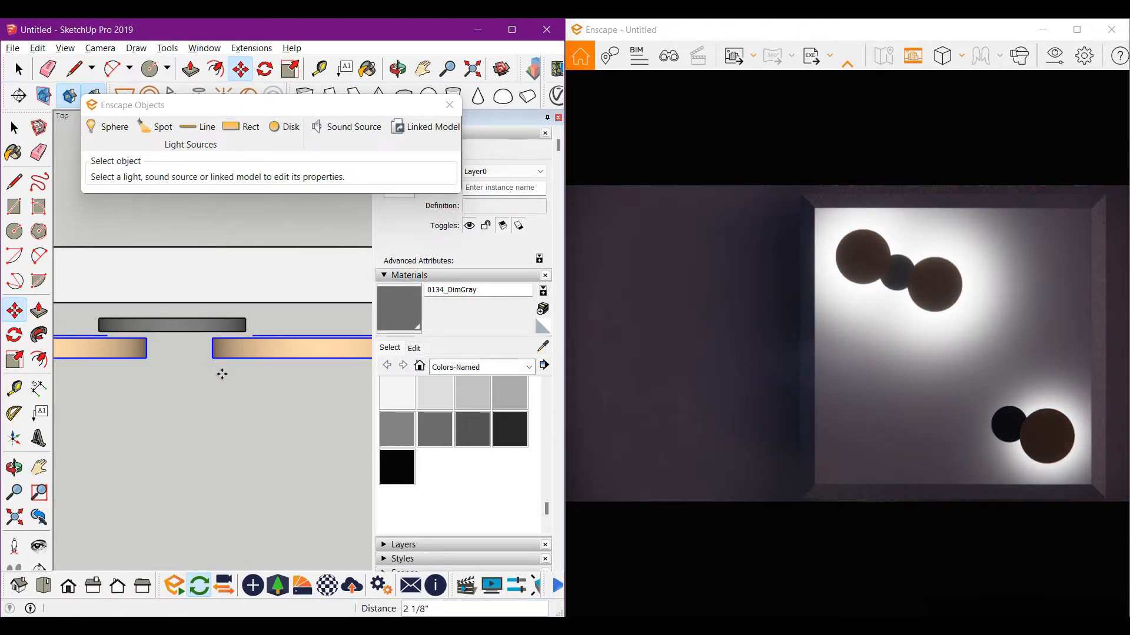
key("ctrl+z")
Try a 0.25 m source radius and a much smaller one for the disk light behind the lower large disc.
key("space")
middle_click_drag(255, 358, 158, 343, "shift")
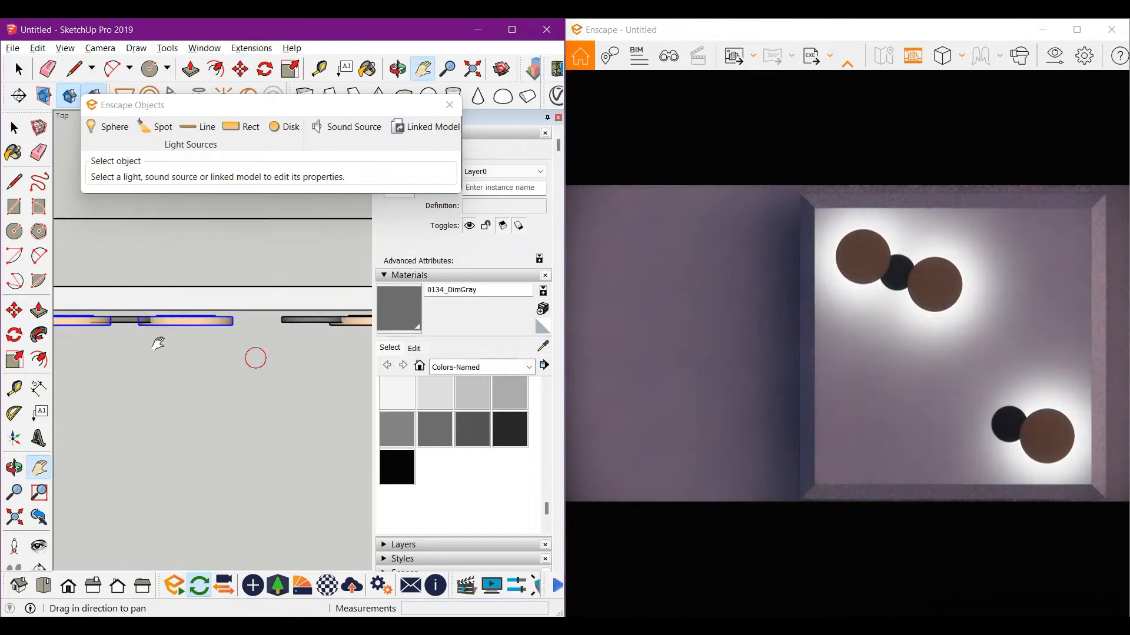
scroll(158, 343, "up", 3)
key("space")
left_click(244, 292)
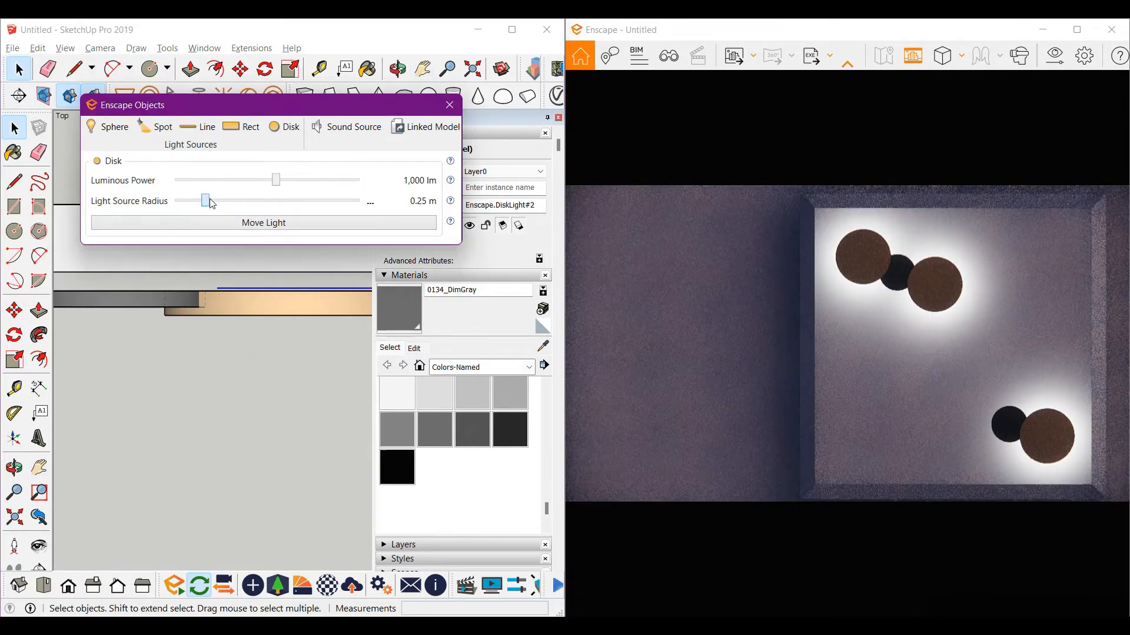
left_click_drag(210, 201, 176, 203)
left_click(183, 357)
scroll(220, 344, "down", 4)
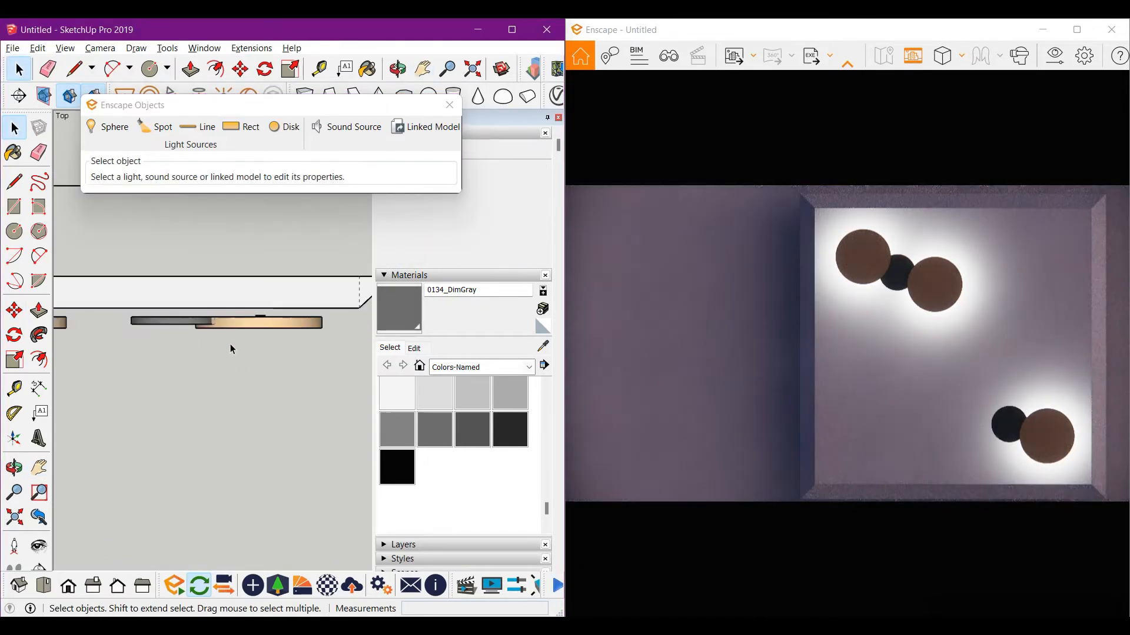
Set the source radius of the disk light behind the lower large disc to 0.24 m.
scroll(230, 347, "up", 4)
left_click(259, 306)
left_click(187, 201)
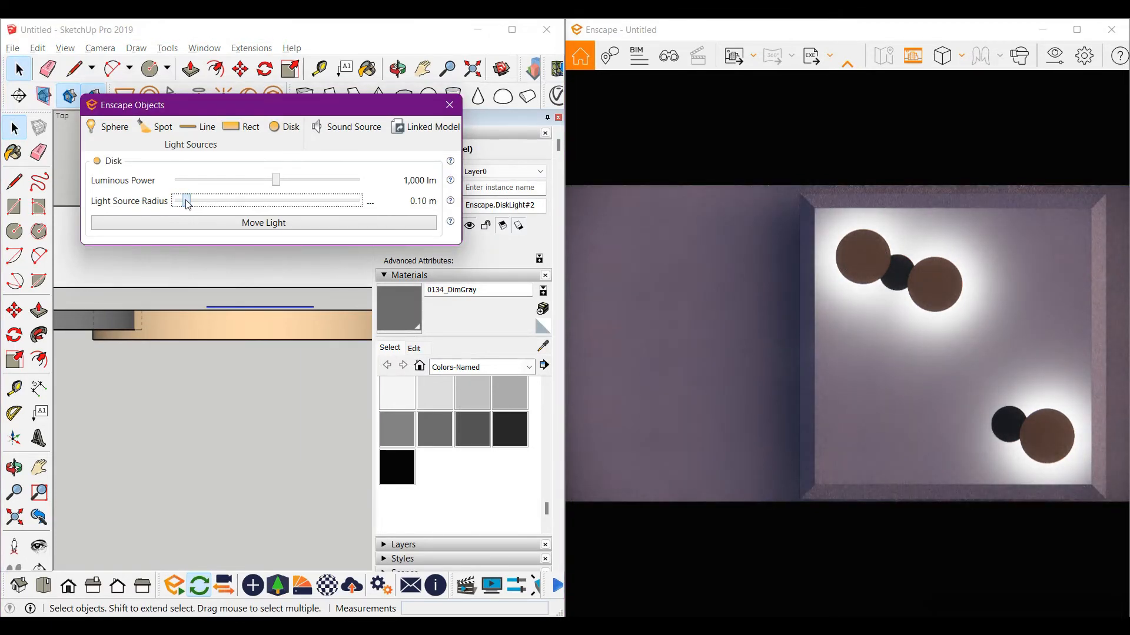
left_click_drag(187, 203, 204, 204)
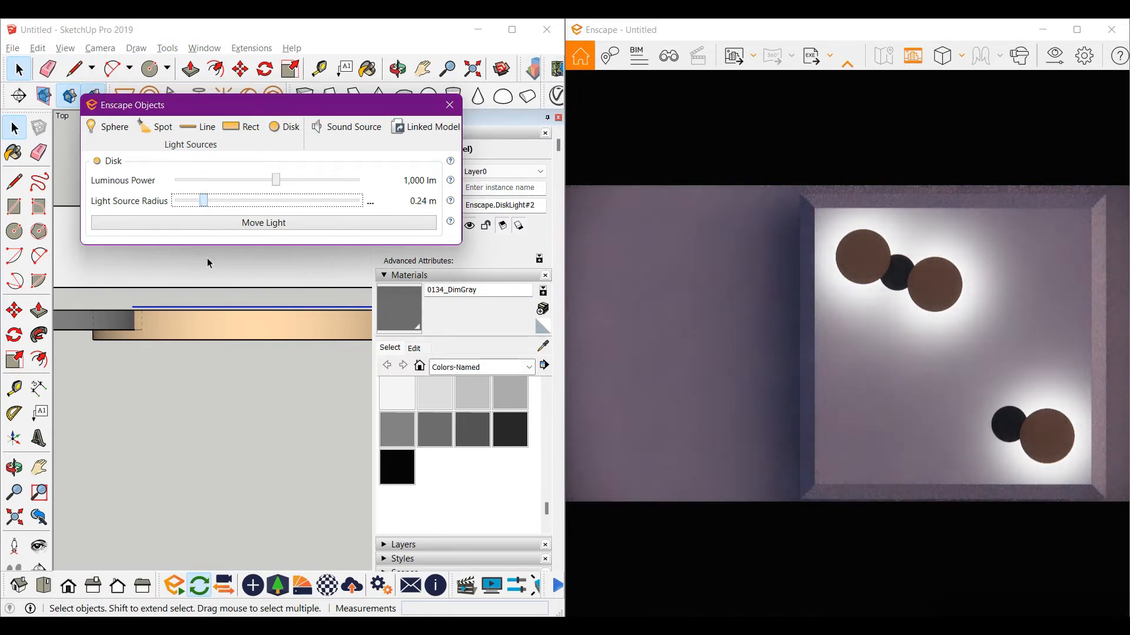
left_click(236, 367)
Move the lower large disc together with its light forward, clear of its small disc.
scroll(239, 367, "down", 3)
key("Escape")
scroll(238, 373, "up", 3)
key("m")
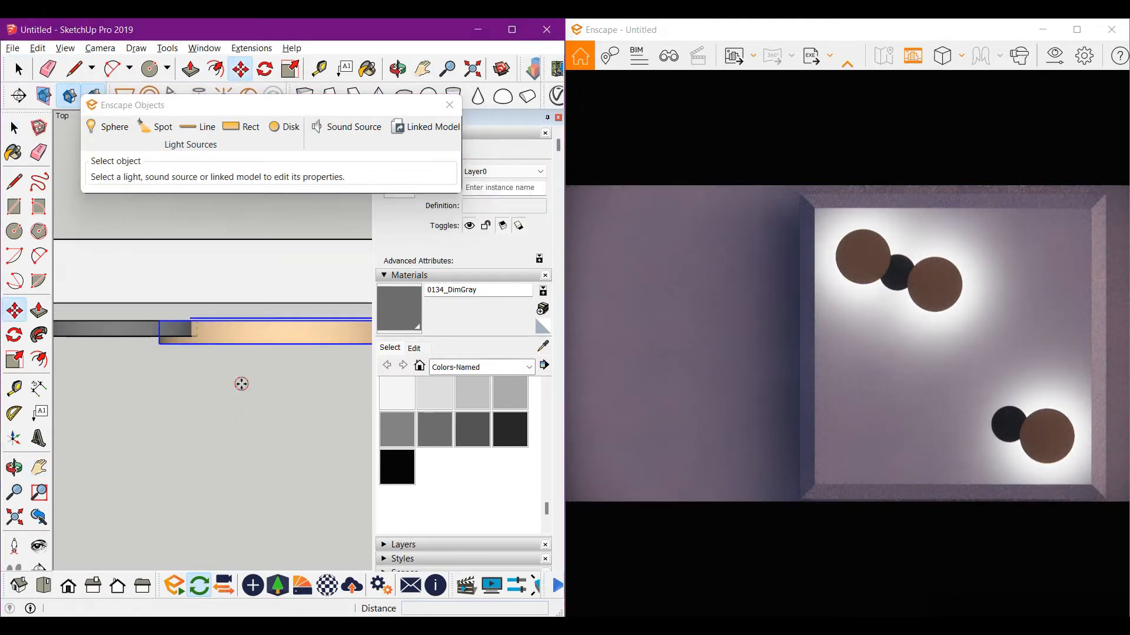
left_click(242, 383)
left_click(242, 406)
scroll(226, 331, "down", 4)
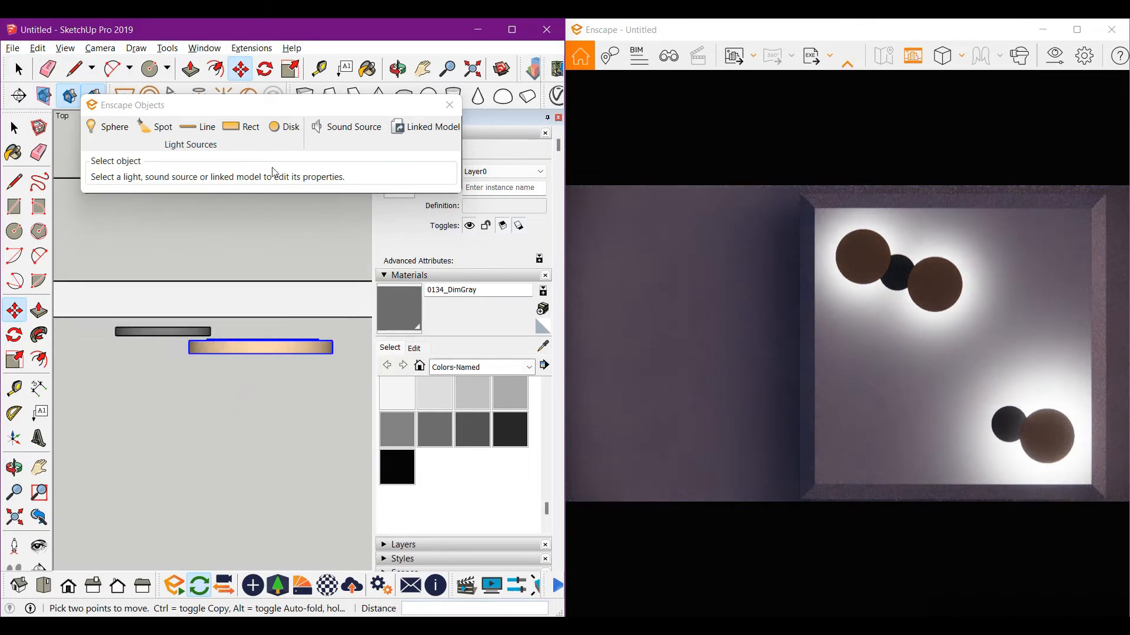
Move the two upper large discs together with their lights forward, clear of the small disc between them.
left_click_drag(312, 108, 318, 108)
left_click(251, 249)
key("space")
scroll(215, 253, "down", 4)
left_click(188, 327)
middle_click_drag(106, 318, 153, 331, "shift")
scroll(240, 352, "up", 5)
key("space")
left_click(152, 335)
scroll(181, 344, "down", 2)
scroll(217, 364, "up", 2)
key("m")
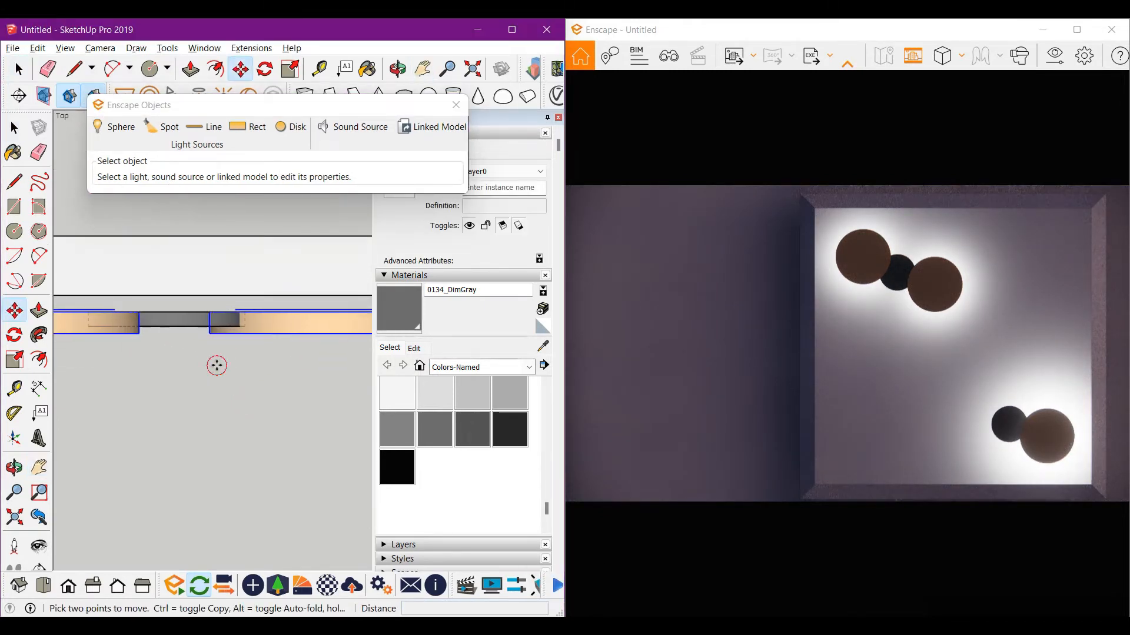
left_click(217, 364)
left_click(217, 389)
scroll(217, 393, "down", 2)
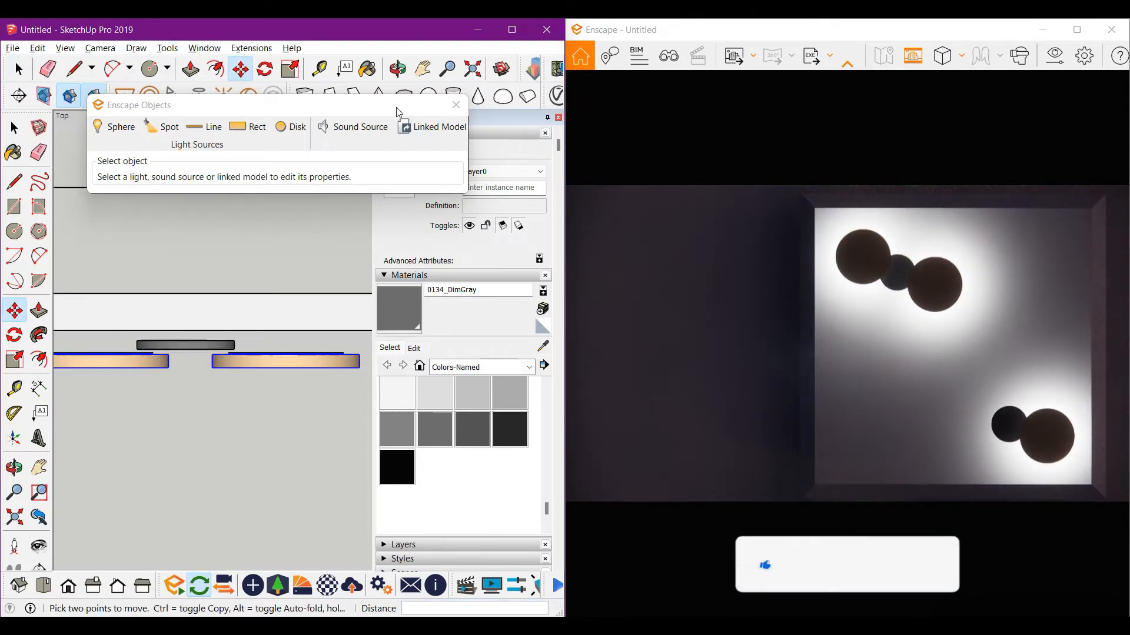
Close the Enscape Objects window and delete the bevelled panel and the wall, leaving only the discs and lights.
left_click(456, 105)
scroll(183, 271, "down", 2)
left_click(201, 298)
key("Delete")
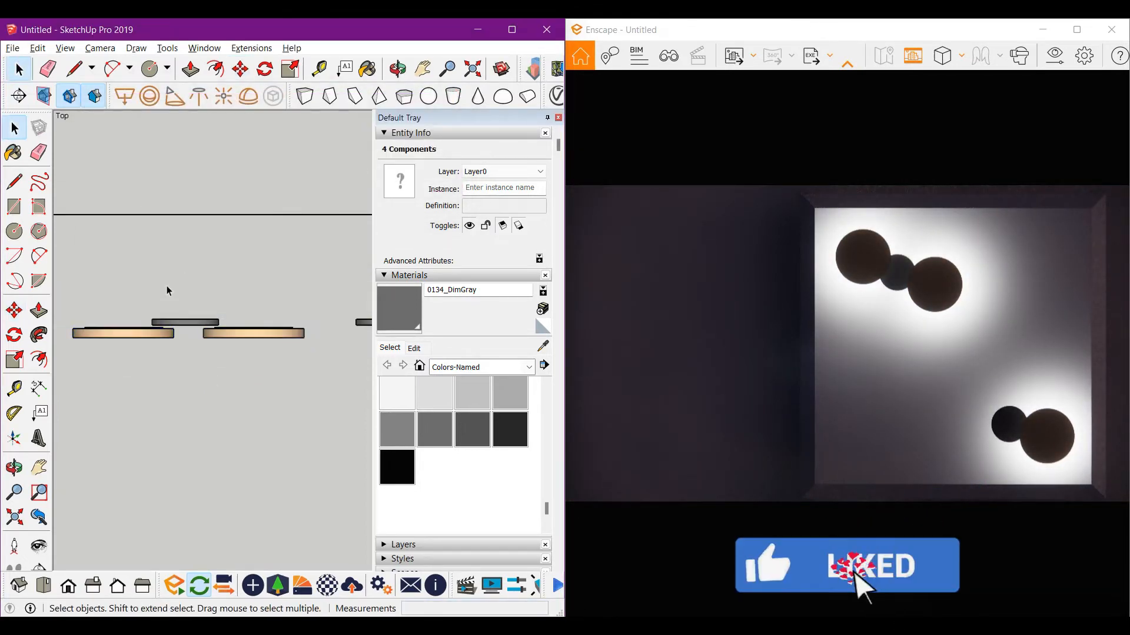
scroll(153, 281, "down", 4)
middle_click_drag(222, 284, 285, 290)
key("space")
left_click(274, 230)
key("Delete")
Draw a straight guide line outward from the centre of the upper small disc's back face.
scroll(230, 253, "up", 3)
key("l")
left_click(245, 259)
scroll(245, 259, "down", 3)
left_click(287, 298)
key("Escape")
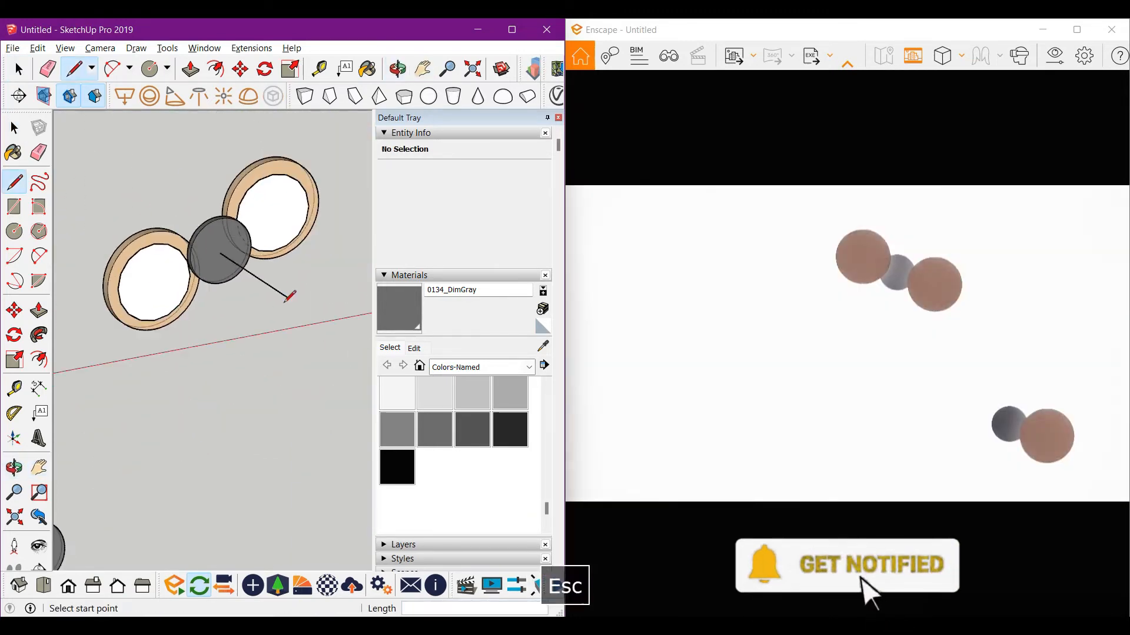
Place an Enscape disk light behind the upper small disc, centred on and aligned with the guide line.
key("space")
left_click(253, 585)
left_click_drag(305, 128, 388, 67)
left_click(385, 85)
scroll(235, 243, "up", 3)
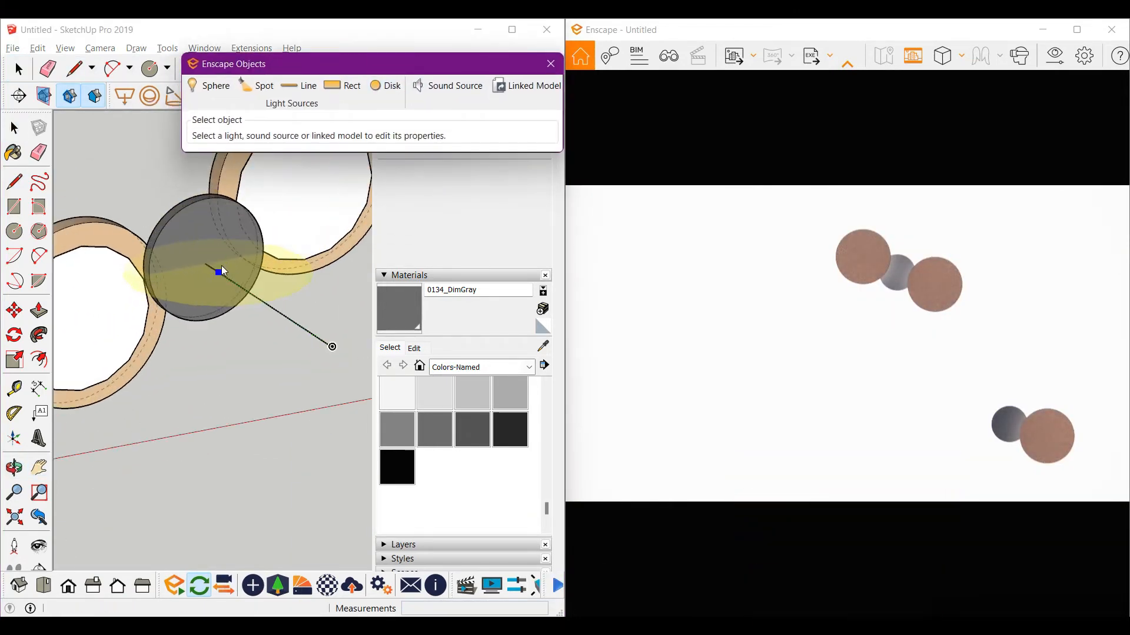
left_click(208, 265)
left_click(312, 333)
key("space")
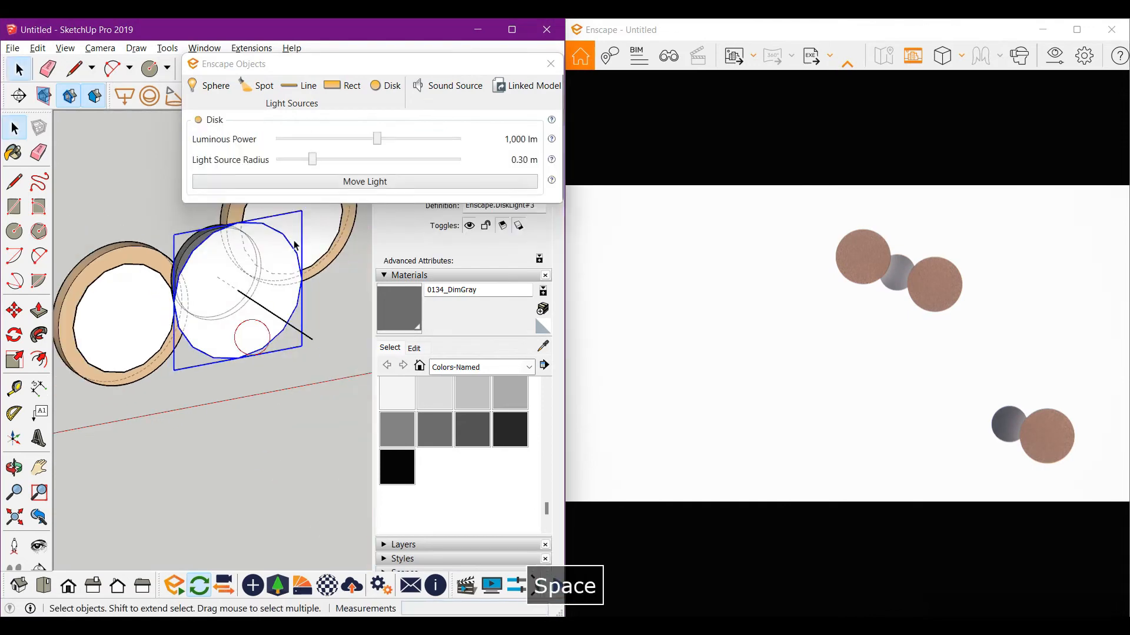
Reduce the light source radius of the disk light behind the upper small disc and delete the guide line.
left_click_drag(315, 161, 293, 163)
left_click(550, 63)
key("space")
left_click(294, 327)
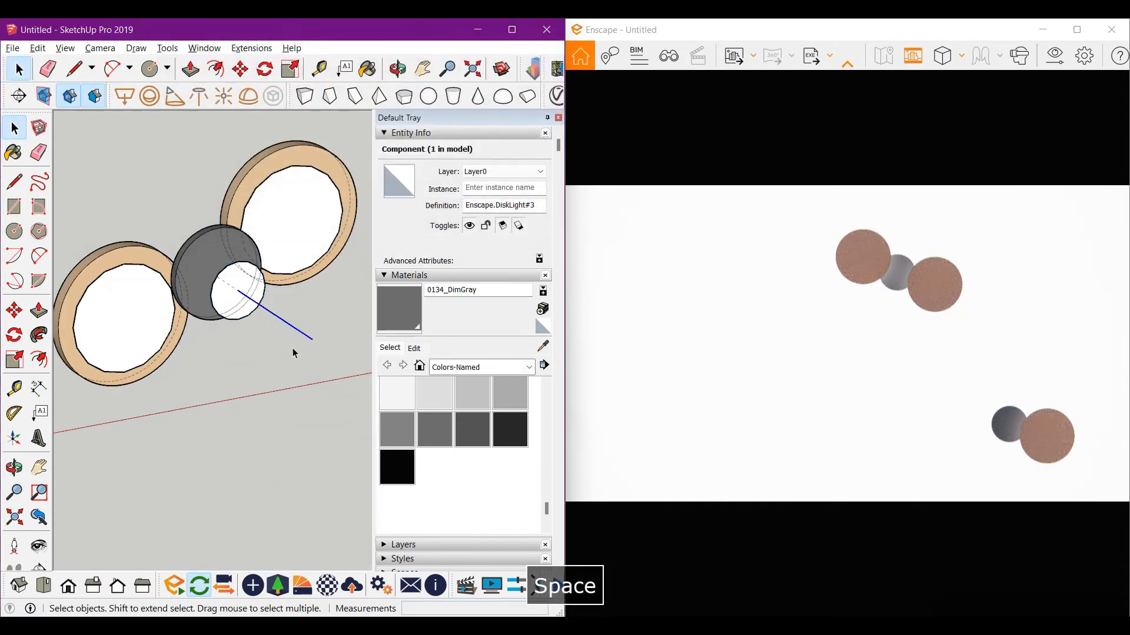
key("Delete")
Bring back the wall and bevelled panel, and in top view move the small disc's light forward about 6 1/2", between panel and disc.
left_click(44, 585)
key("u")
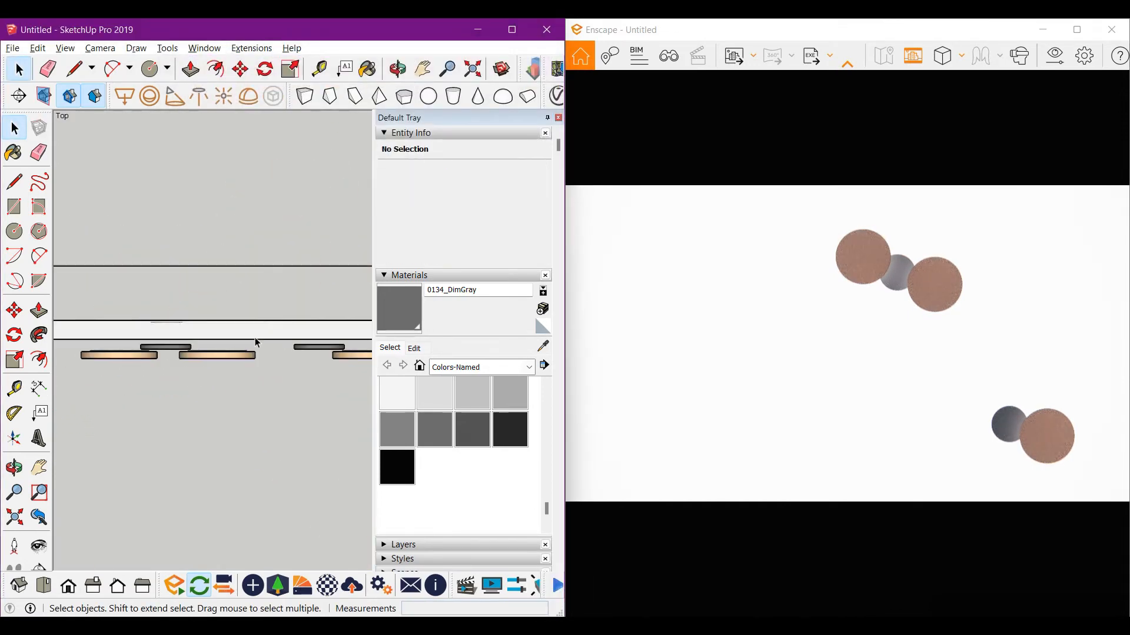
scroll(187, 334, "up", 3)
key("space")
left_click_drag(86, 285, 189, 318)
middle_click_drag(192, 318, 223, 322, "shift")
key("m")
left_click(207, 244)
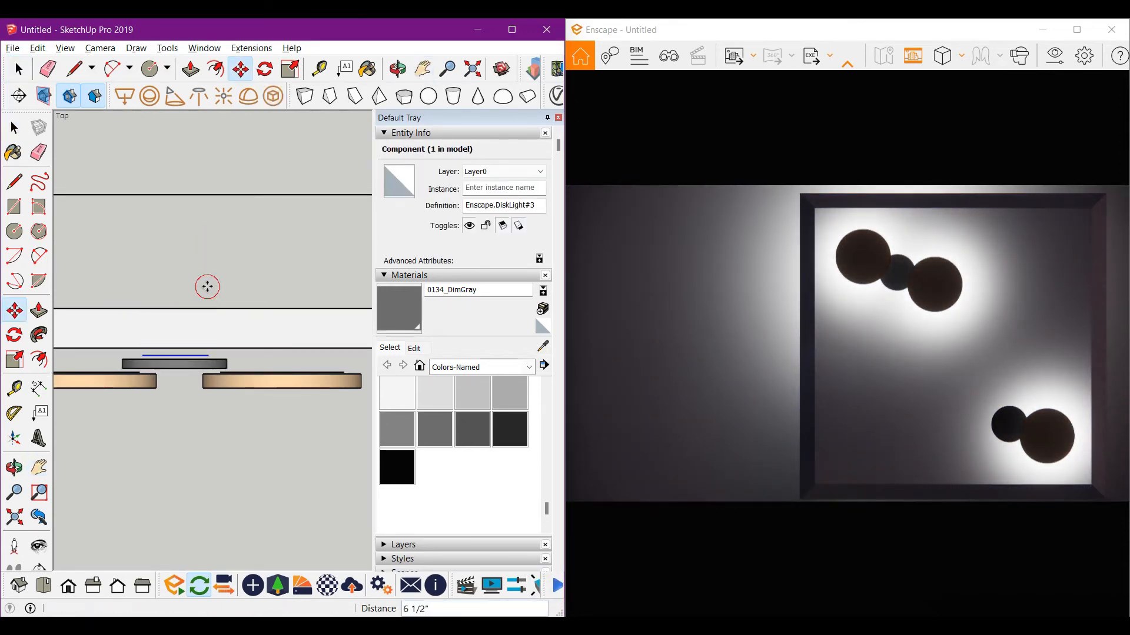
left_click(207, 286)
Clear the selection and set the time of day in the Enscape render to about 06:27.
scroll(207, 287, "down", 1)
key("space")
left_click(207, 287)
right_click_drag(846, 303, 871, 303, "shift")
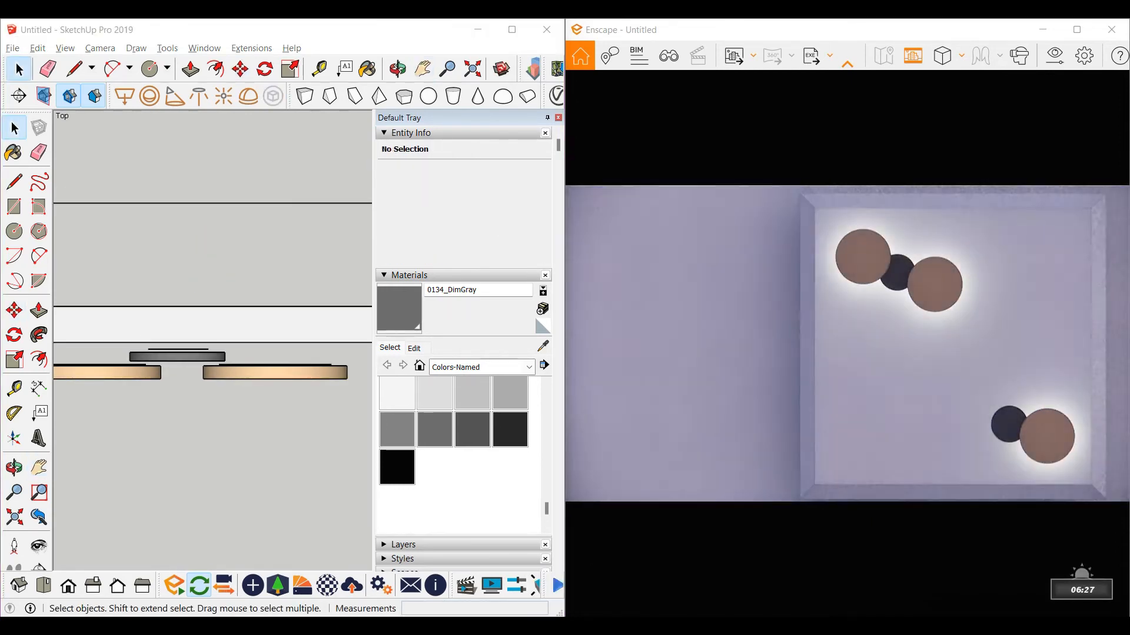
Copy the upper small disc's light sideways in top view so it lines up with the lower small disc.
left_click(204, 280)
scroll(167, 346, "up", 3)
middle_click_drag(179, 350, 181, 350, "shift")
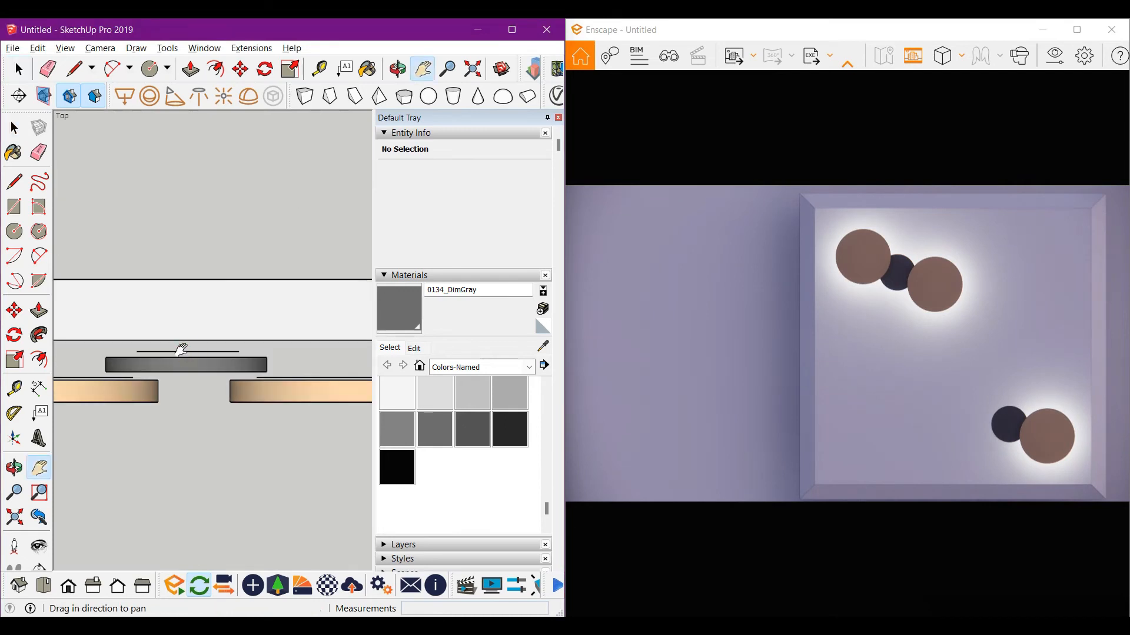
key("space")
left_click(183, 365)
scroll(118, 310, "down", 3)
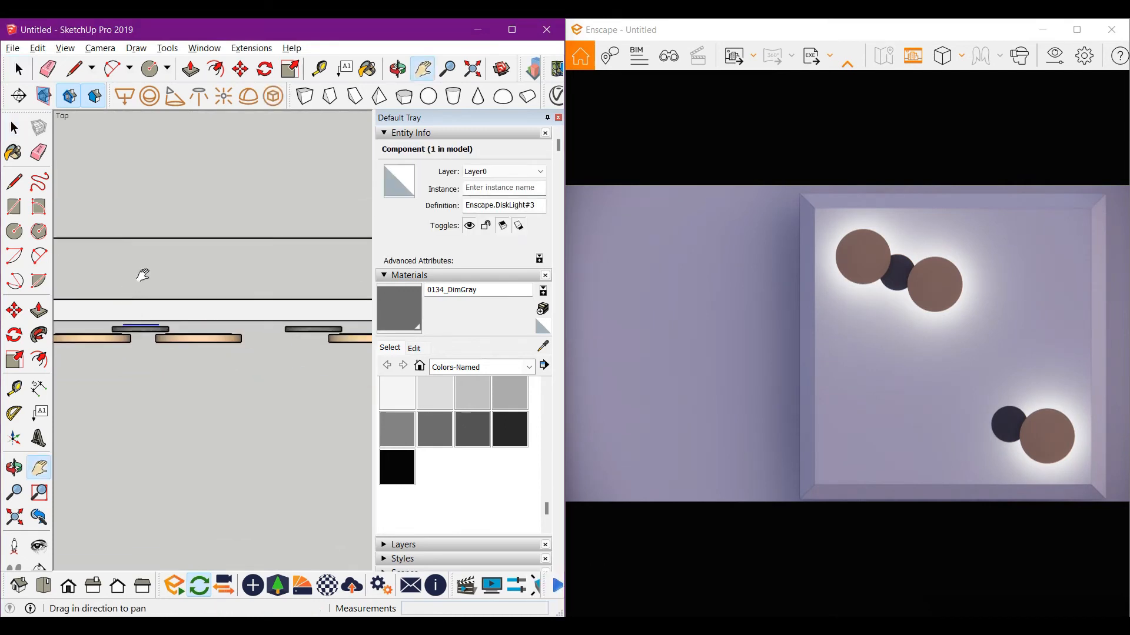
left_click(306, 269)
key("space")
left_click(160, 444)
In front view, move the copied light down about 5' 4 15/16" onto the centre of the lower small disc.
left_click(68, 585)
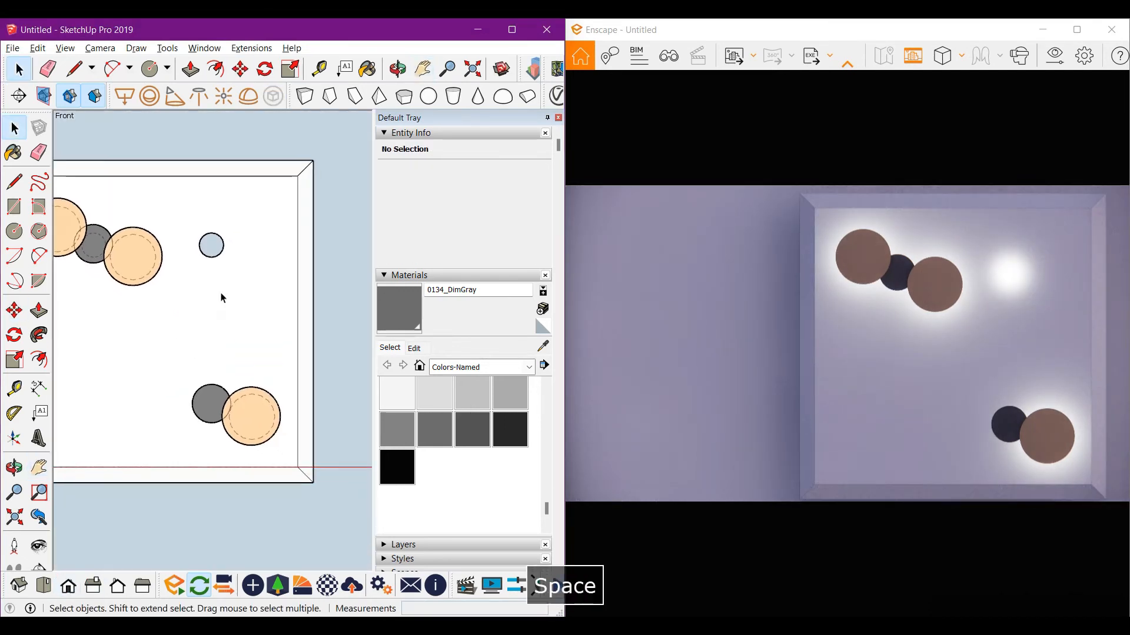
left_click(248, 361)
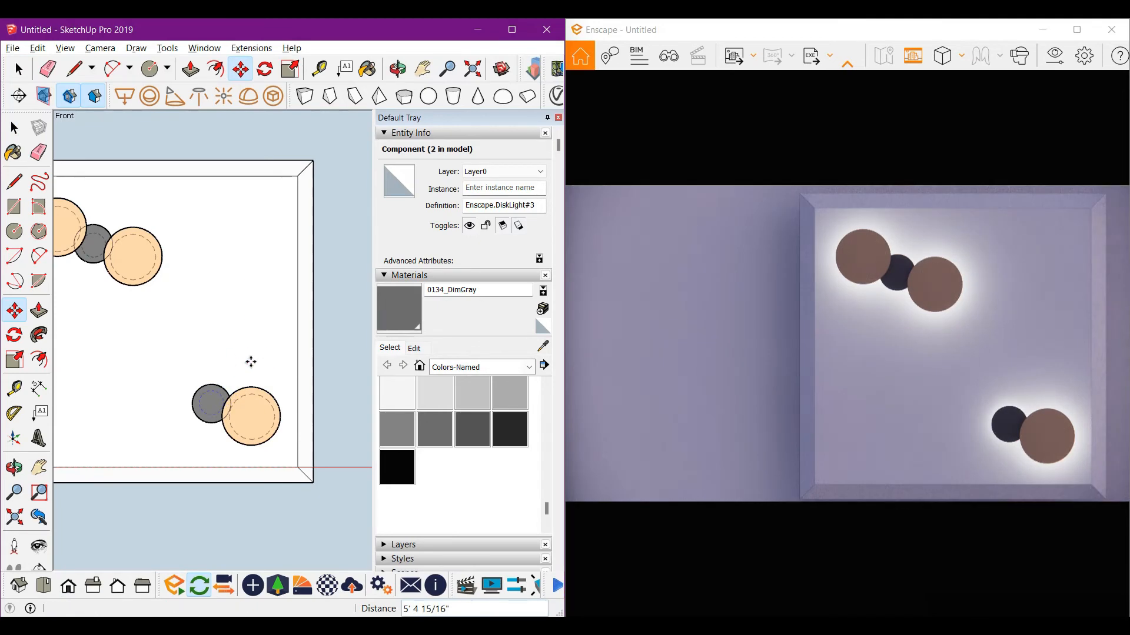
key("space")
scroll(259, 346, "down", 2)
left_click(317, 344)
Copy the lower pair of discs with their lights about 5' 11 3/16" across to the panel's lower-left corner.
middle_click_drag(250, 377, 232, 309, "shift")
scroll(193, 292, "up", 1)
key("space")
left_click_drag(192, 291, 287, 365)
scroll(277, 360, "down", 2)
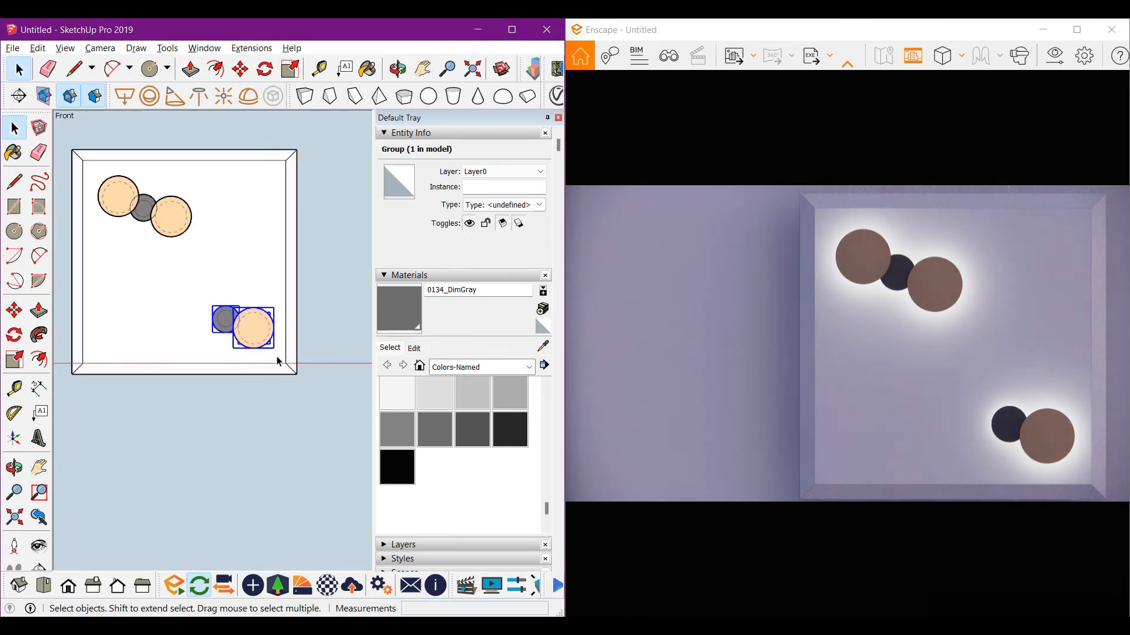
middle_click_drag(258, 353, 300, 369, "shift")
key("m")
key("ctrl")
left_click(195, 424)
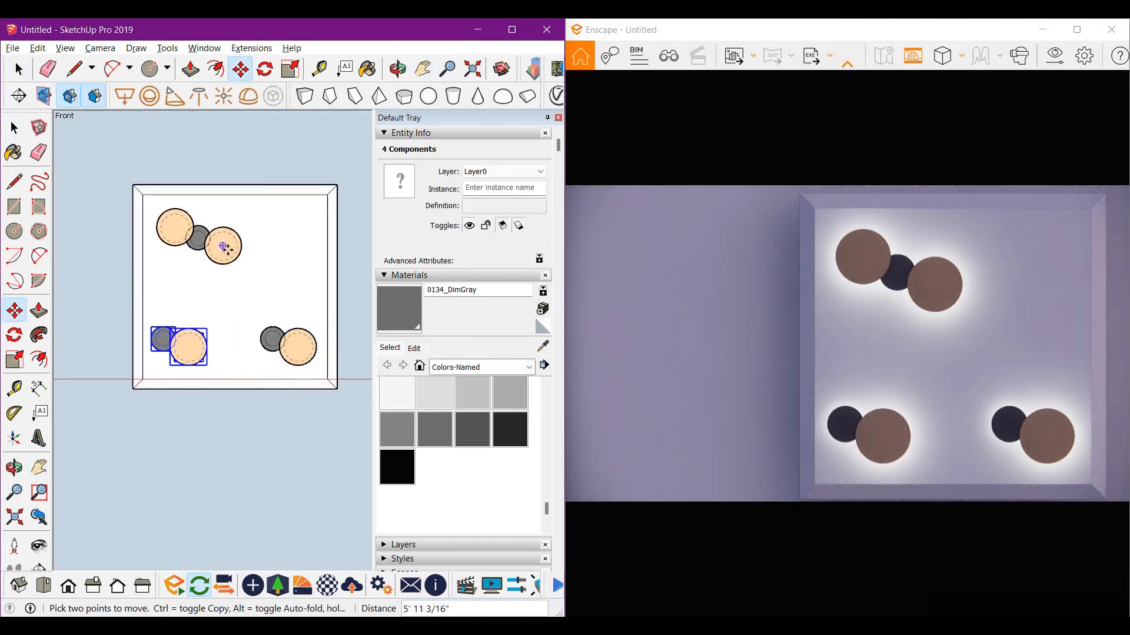
left_click(264, 69)
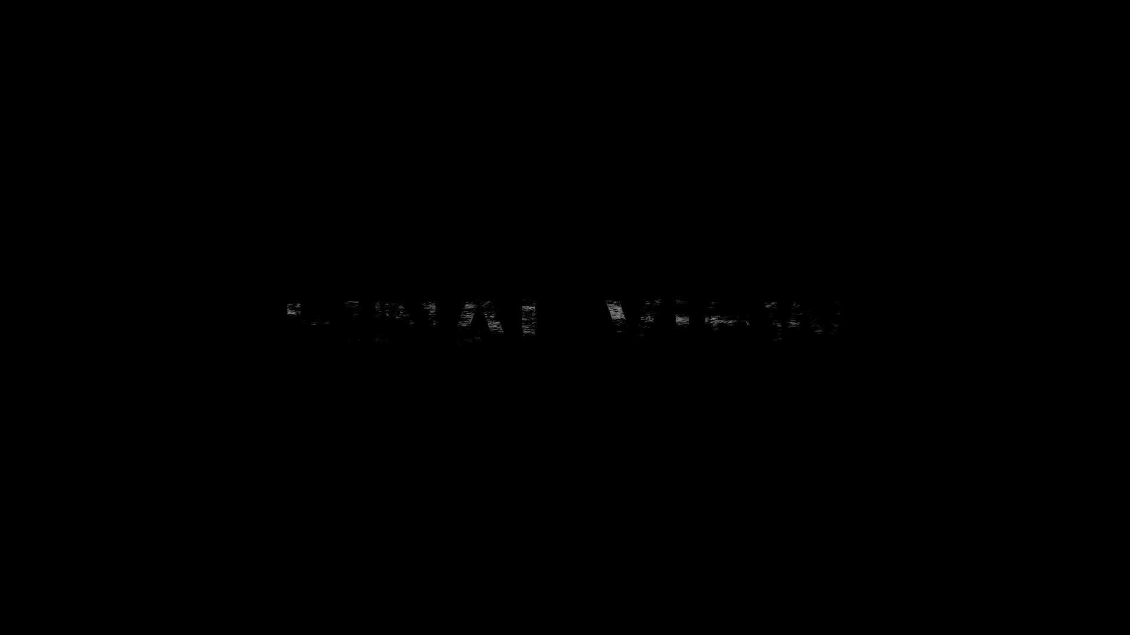